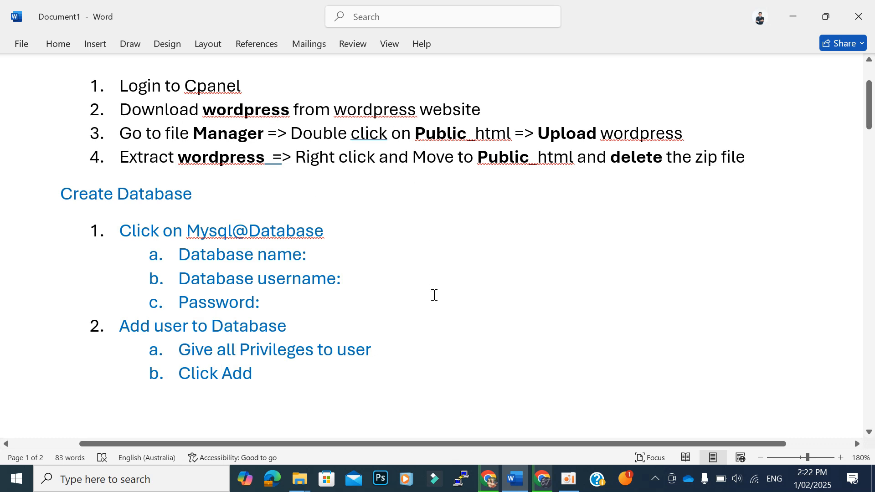
Switch to Chrome and review the WordPress 6.7.1 download page on wordpress.org and the recent download history.
click(489, 479)
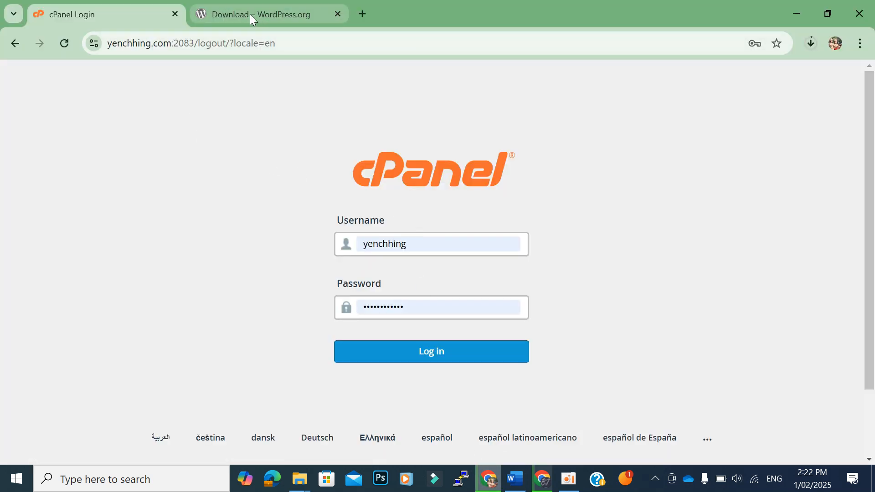
click(234, 14)
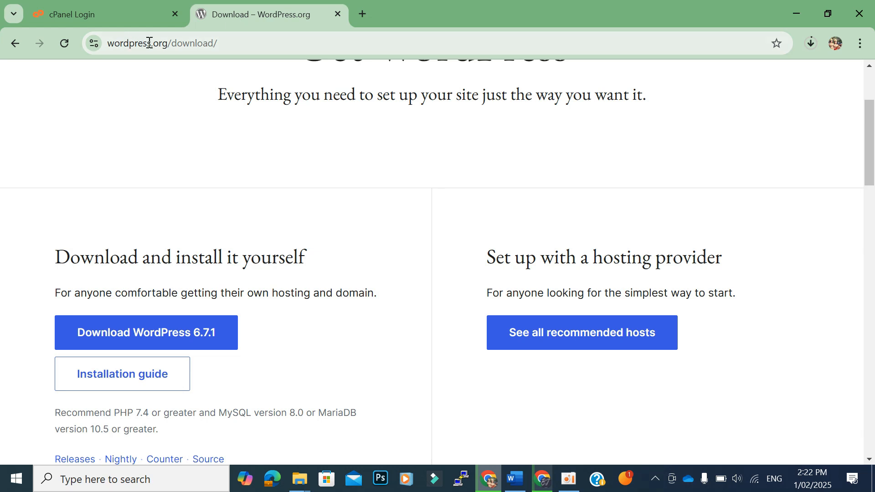
scroll(607, 131, up, 3)
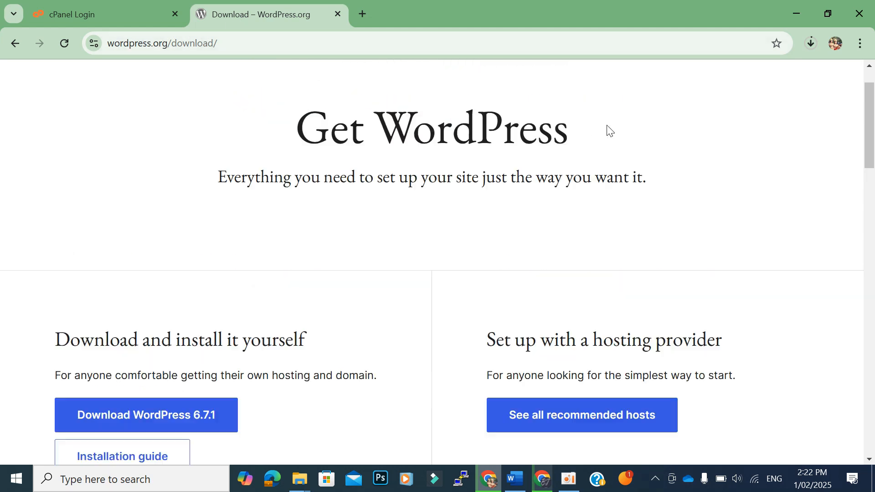
scroll(688, 137, down, 3)
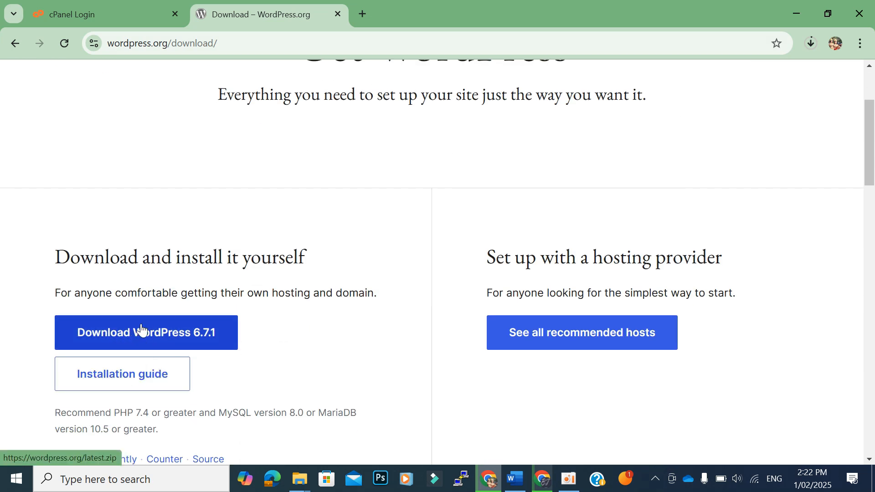
click(810, 42)
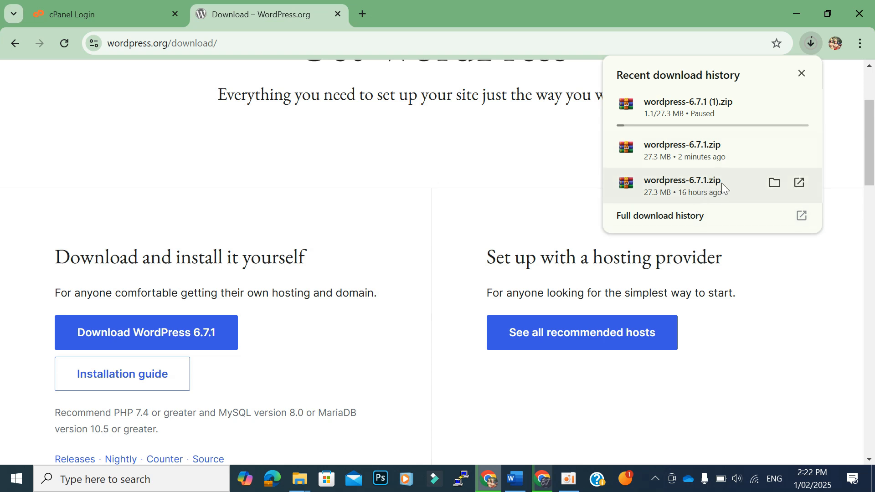
click(147, 42)
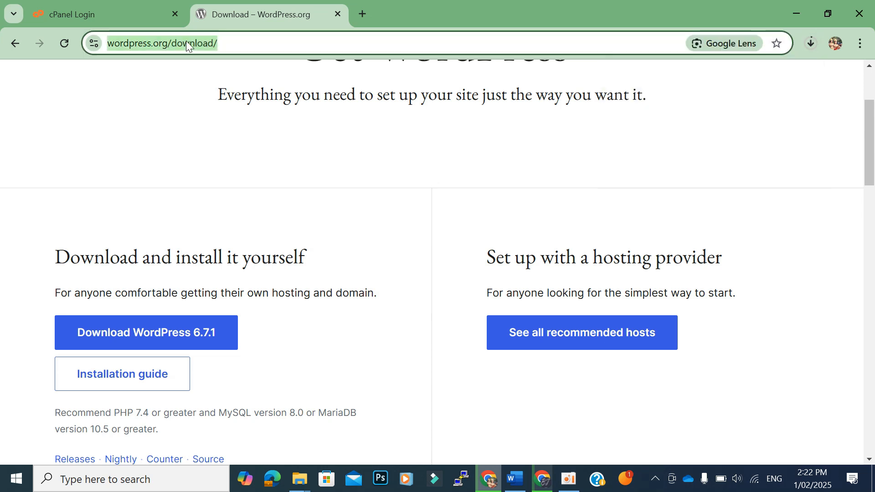
Log in to cPanel with the prefilled credentials and open the File Manager.
click(102, 15)
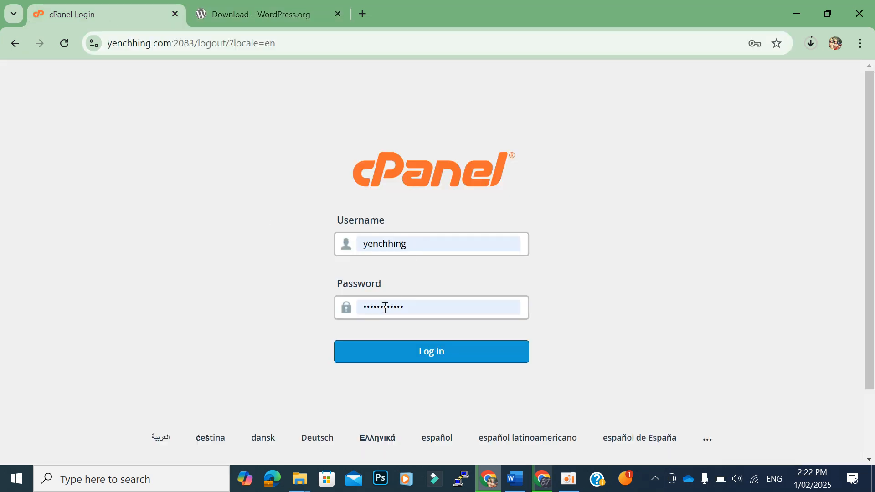
click(441, 351)
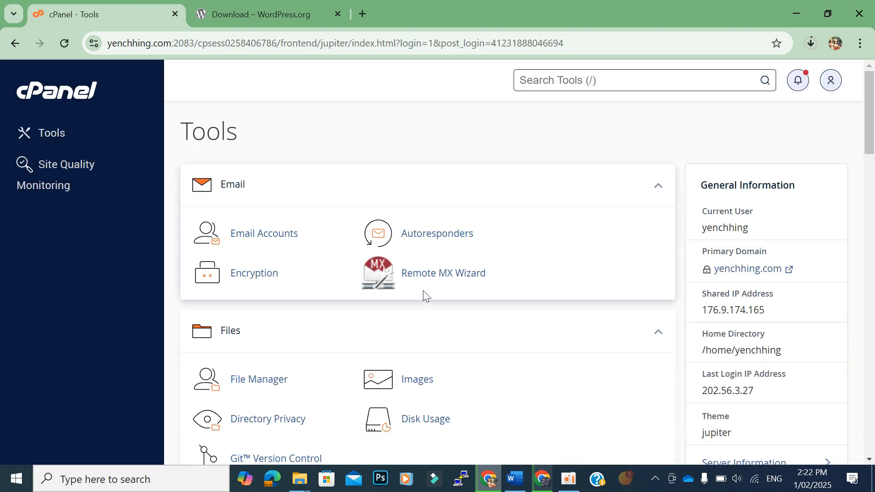
scroll(333, 289, down, 1)
click(258, 315)
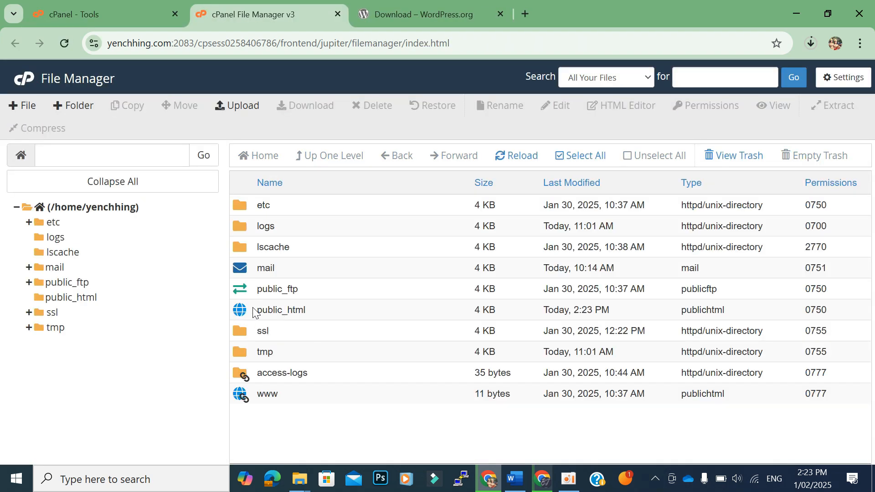
Upload wordpress-6.7.1.zip from the Website folder on drive E: into public_html and refresh the folder listing.
double_click(237, 313)
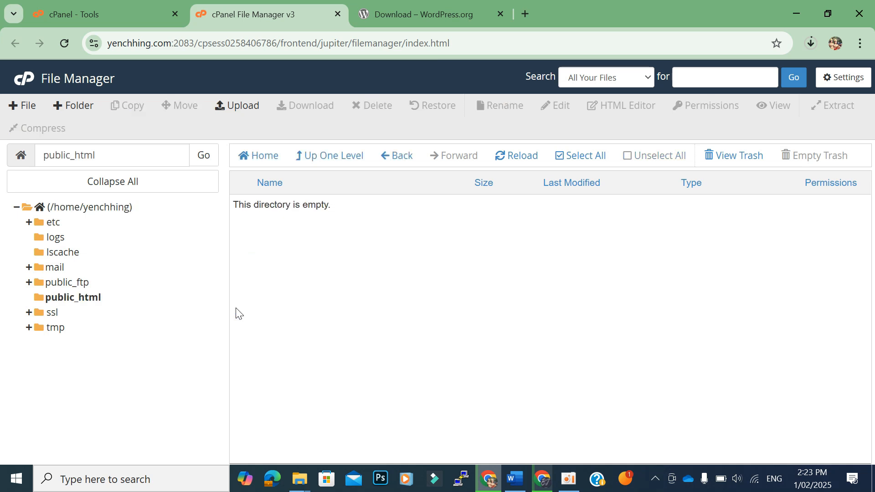
click(242, 106)
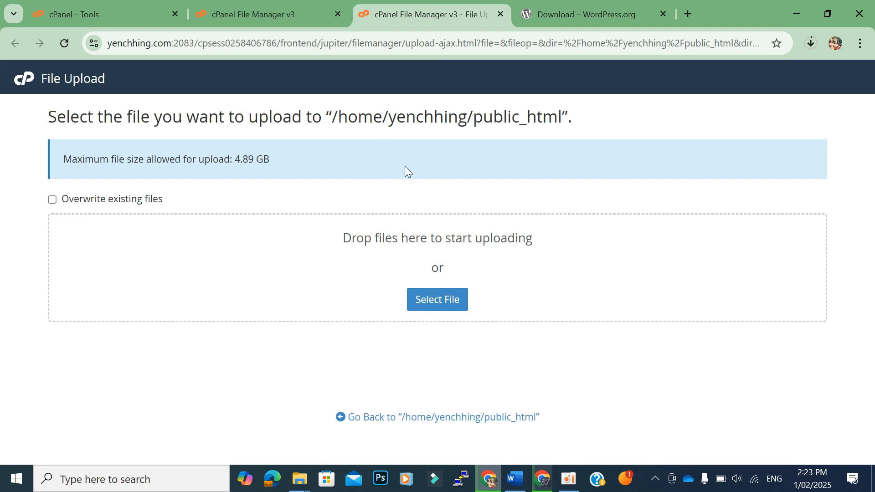
click(439, 301)
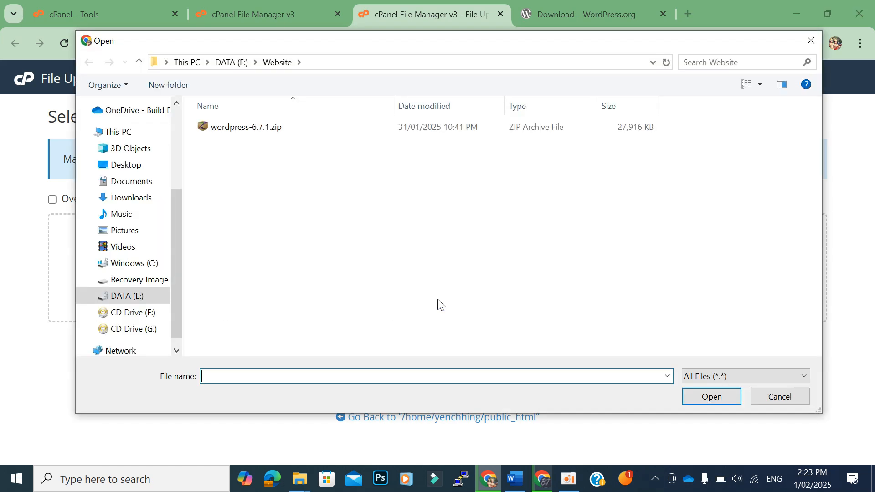
click(229, 128)
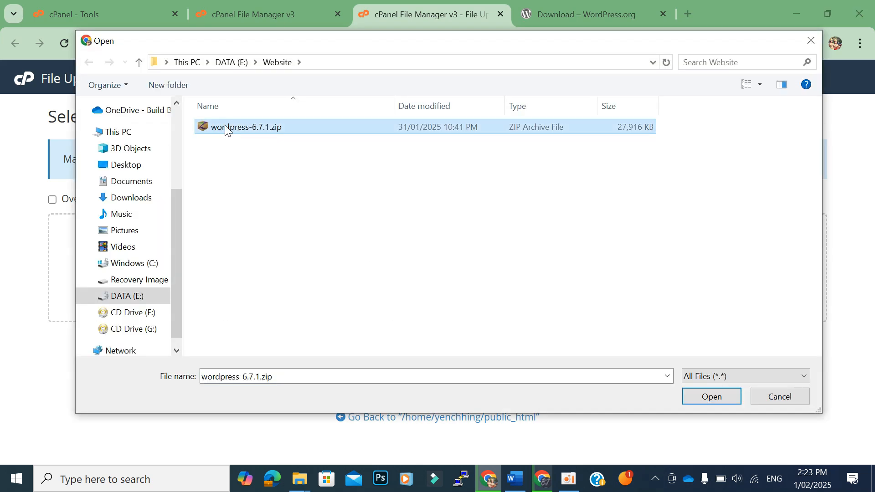
click(716, 397)
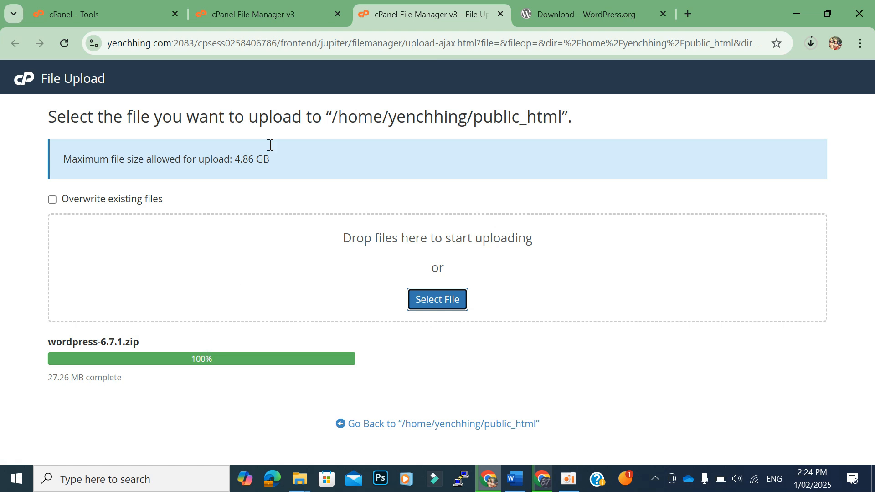
click(277, 12)
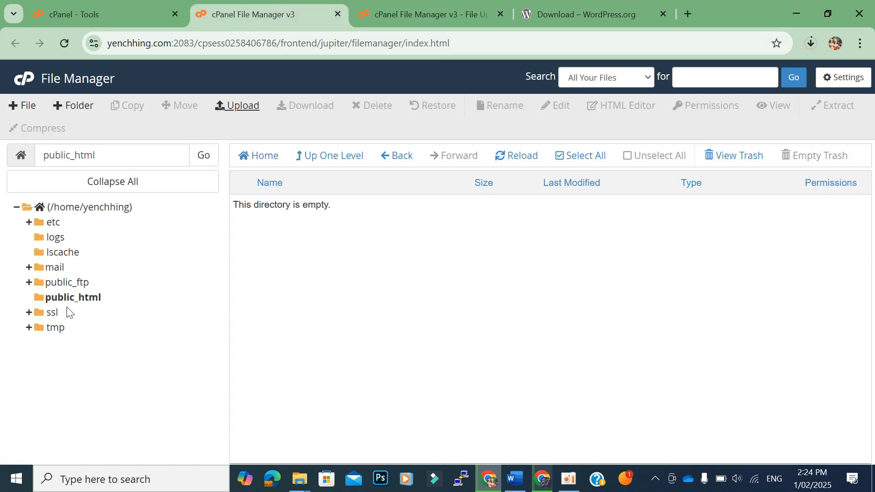
click(515, 157)
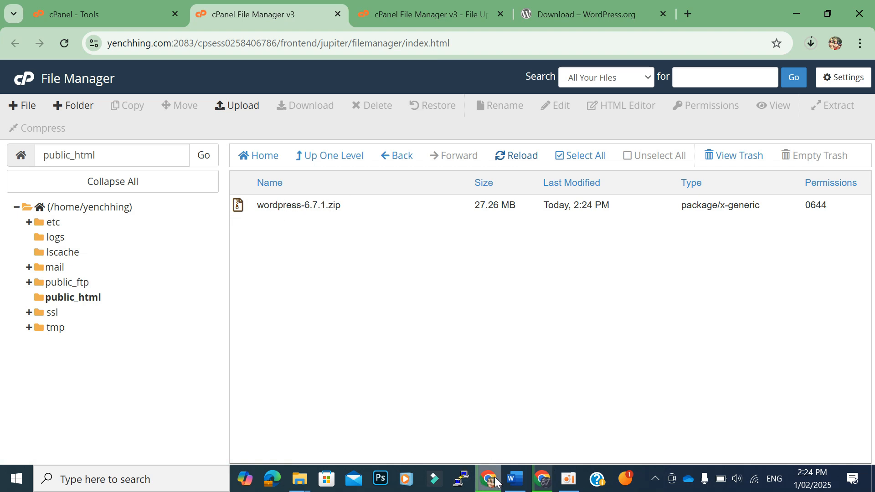
Extract wordpress-6.7.1.zip into the /public_html directory and dismiss the extraction results.
click(515, 478)
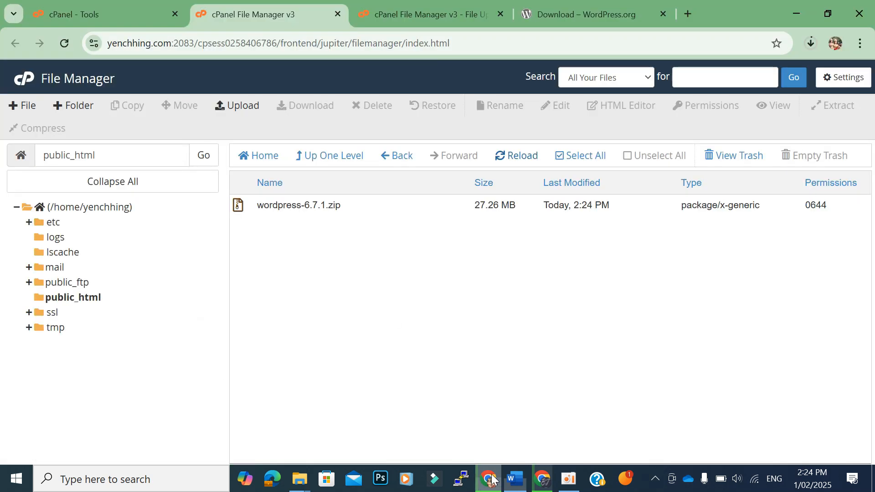
click(495, 481)
click(284, 208)
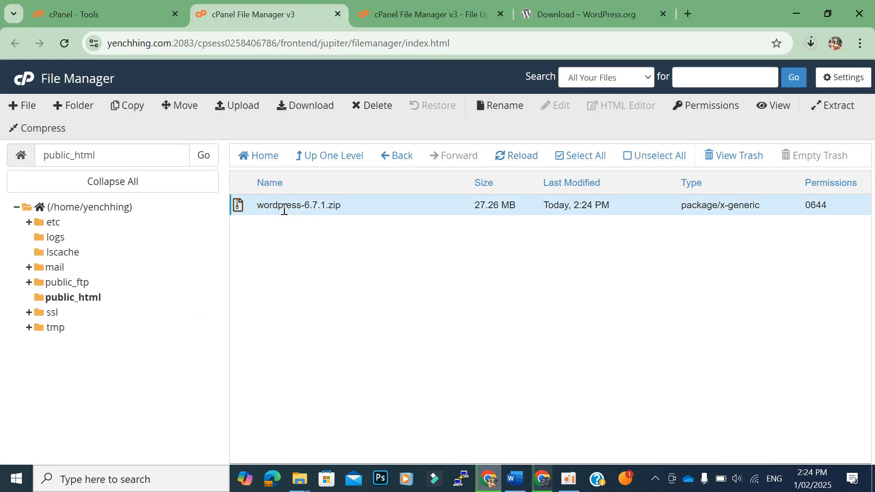
right_click(284, 204)
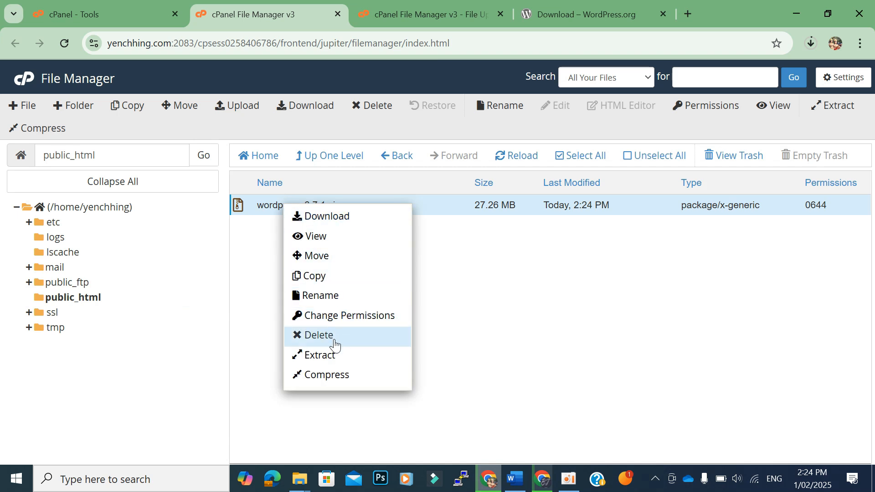
click(344, 356)
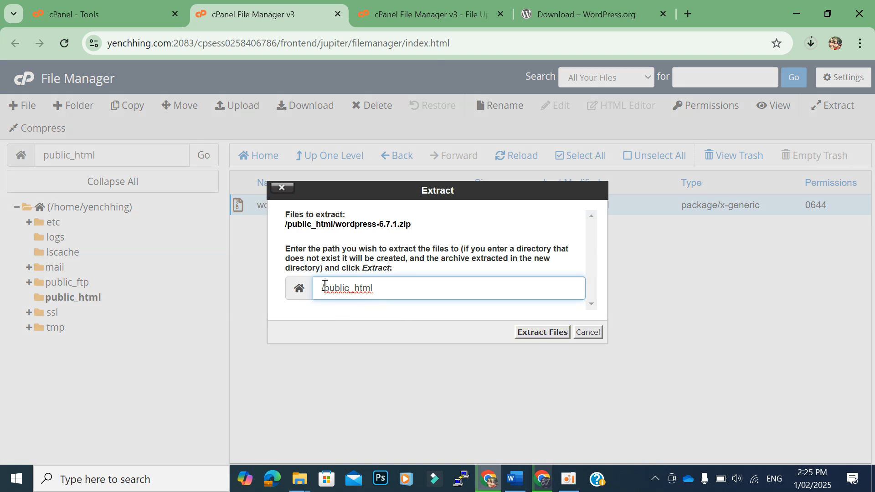
click(542, 332)
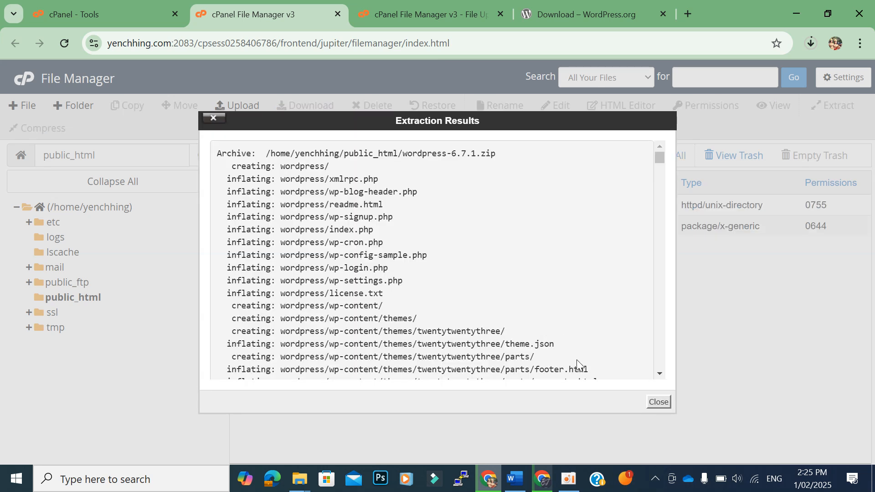
click(665, 406)
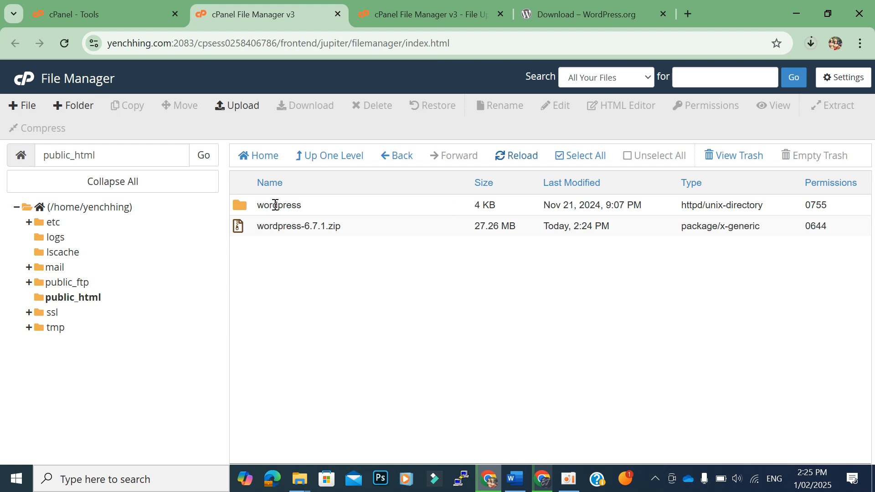
Move all files and folders from the extracted wordpress folder to /public_html/.
click(275, 205)
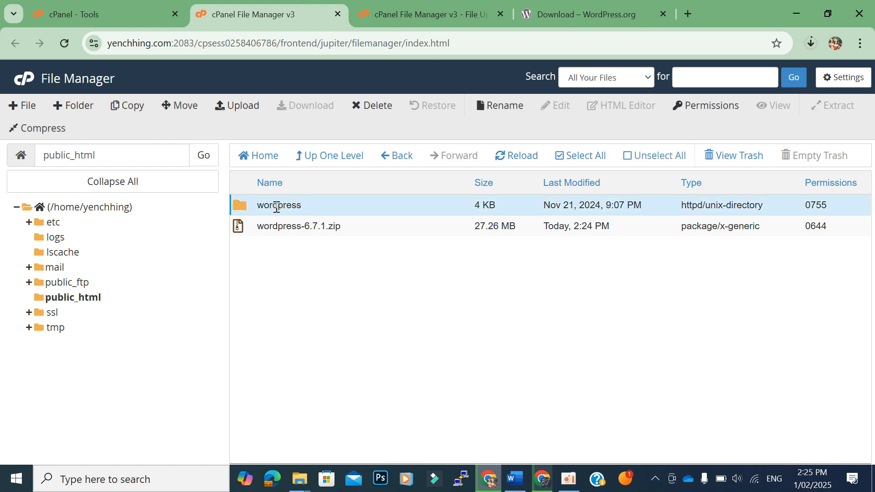
click(276, 208)
double_click(243, 207)
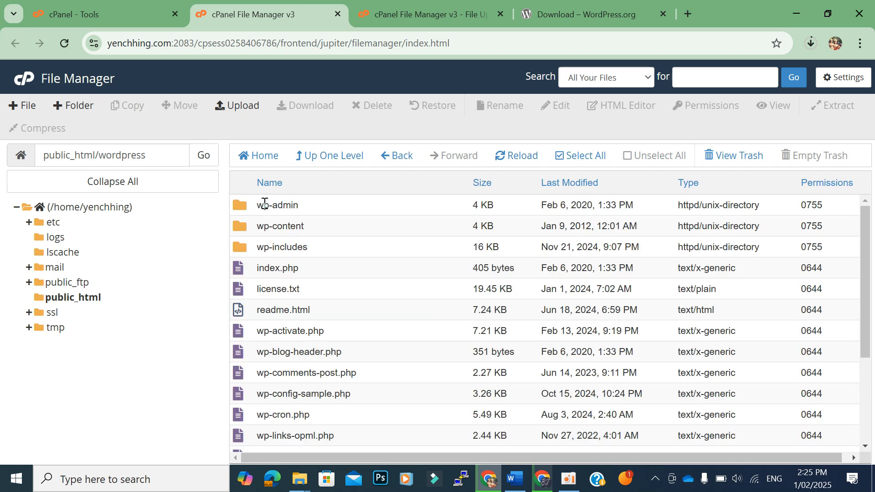
click(581, 157)
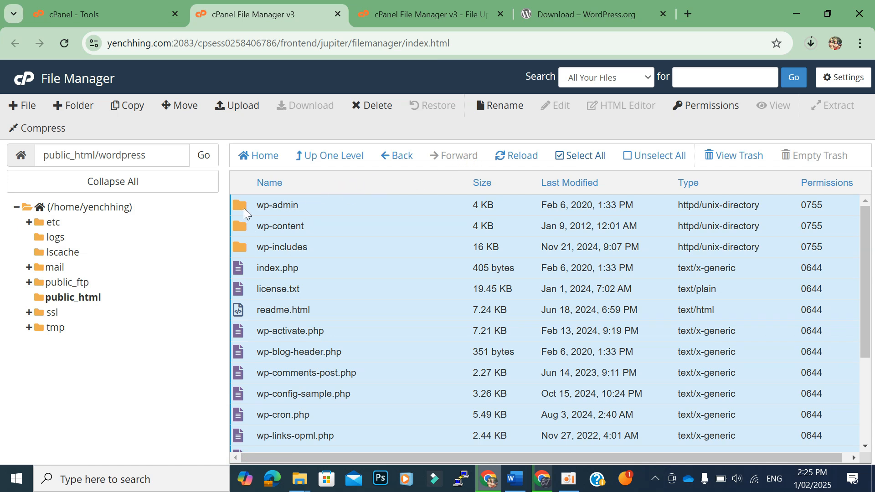
click(186, 101)
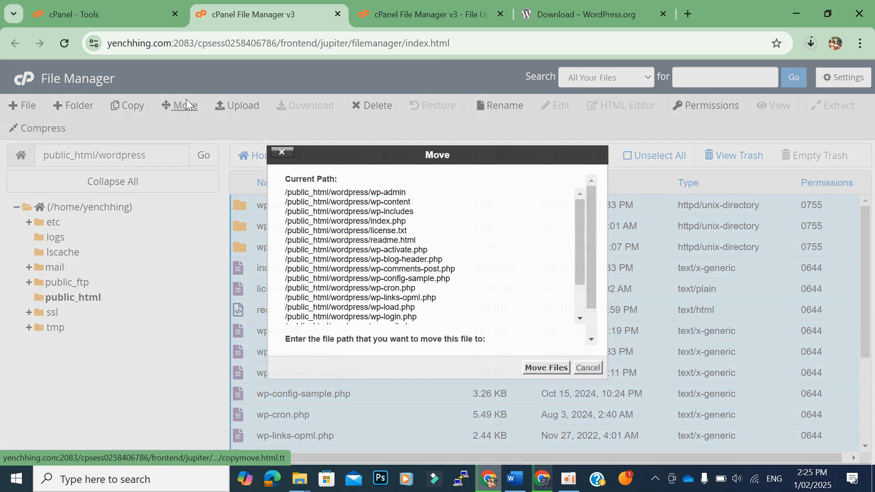
key(BackSpace)
key(BackSpace)
key(BackSpace)
key(BackSpace)
key(BackSpace)
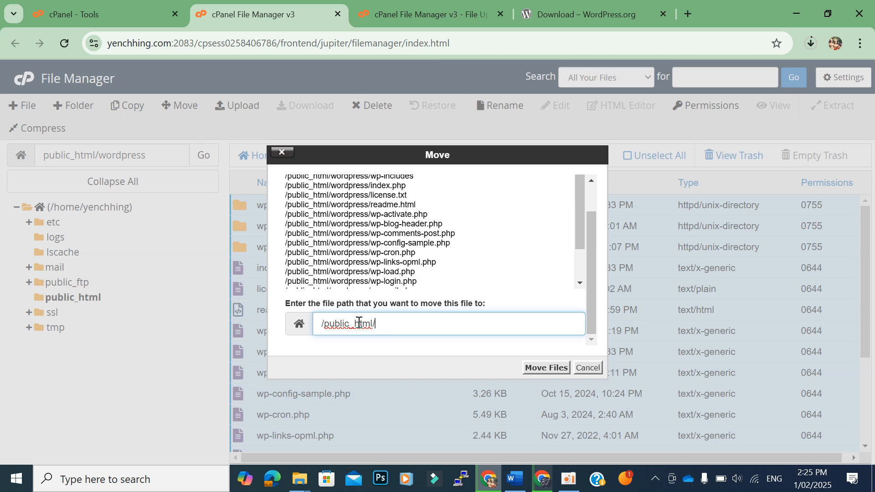
click(546, 367)
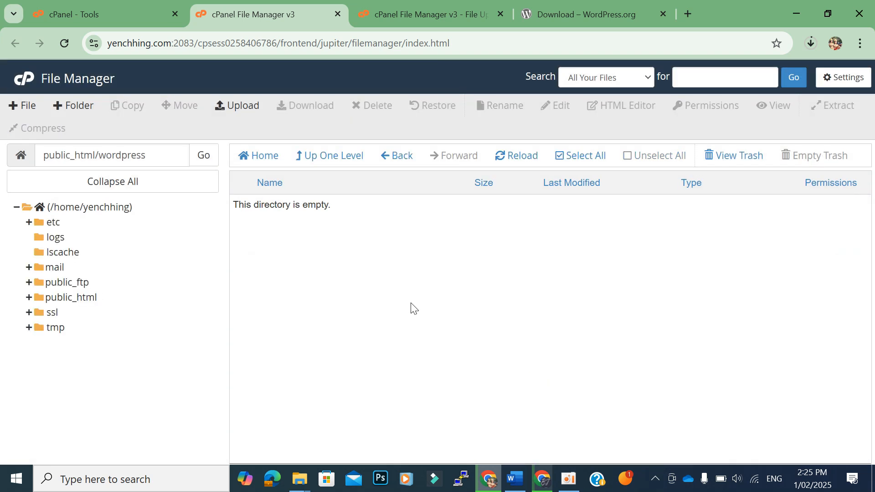
Return to the parent public_html folder and look through the moved WordPress files.
click(329, 158)
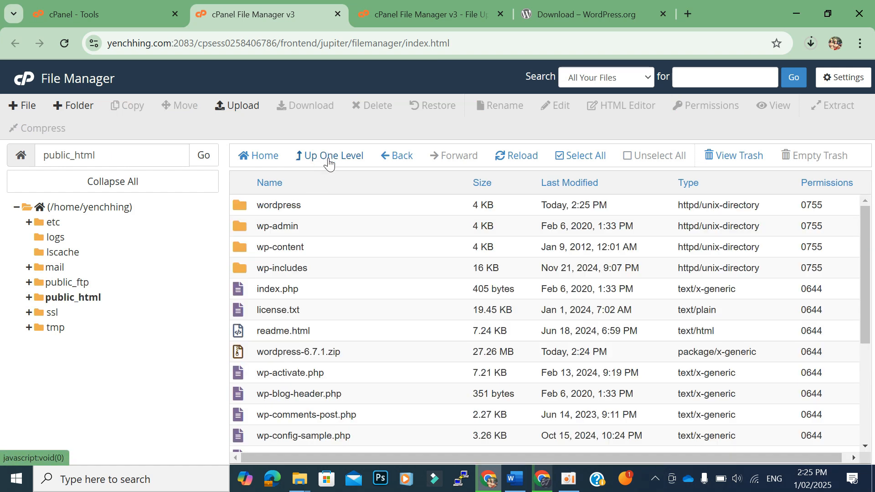
scroll(312, 307, down, 4)
scroll(309, 307, up, 4)
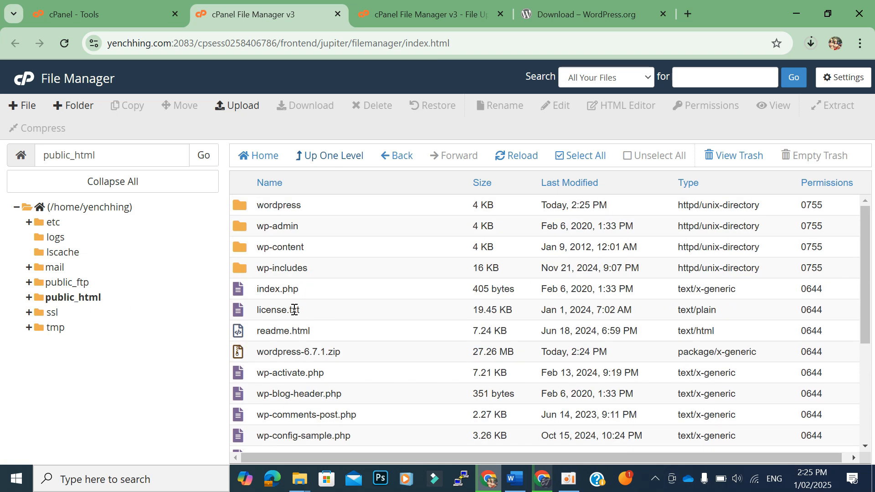
Switch to the Word notes and review the instructions on moving the extracted files to public_html and deleting the zip file.
click(298, 353)
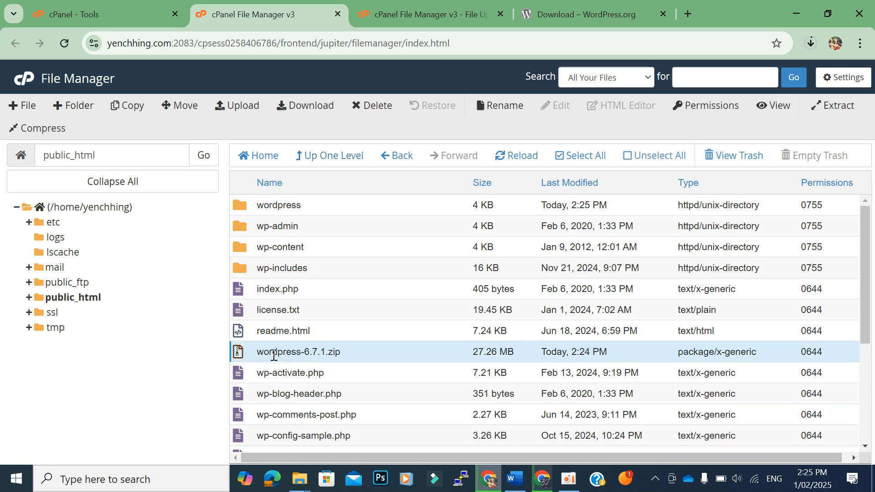
click(515, 479)
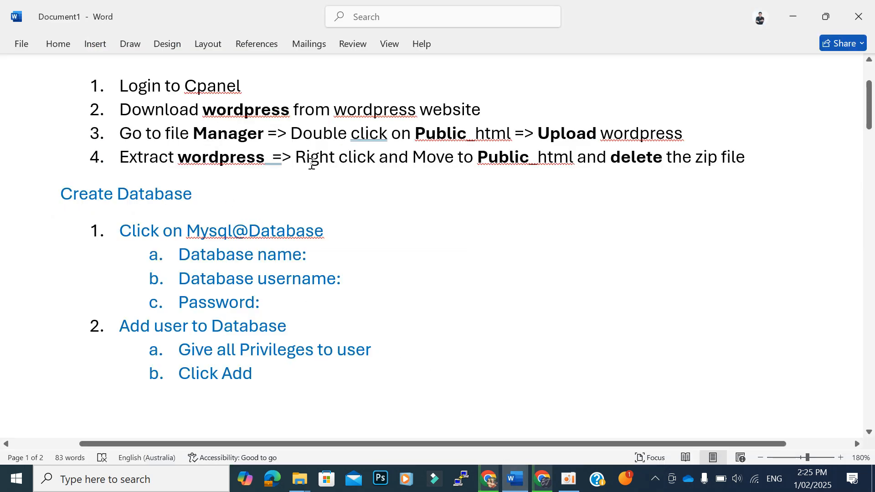
drag(314, 156, 529, 158)
drag(629, 160, 719, 160)
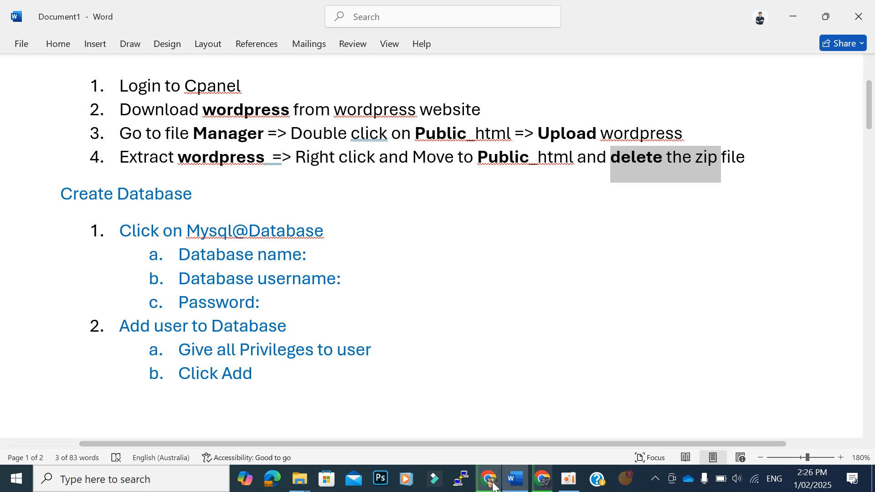
Return to File Manager in Chrome and move wordpress-6.7.1.zip from public_html to the trash.
click(492, 482)
click(242, 351)
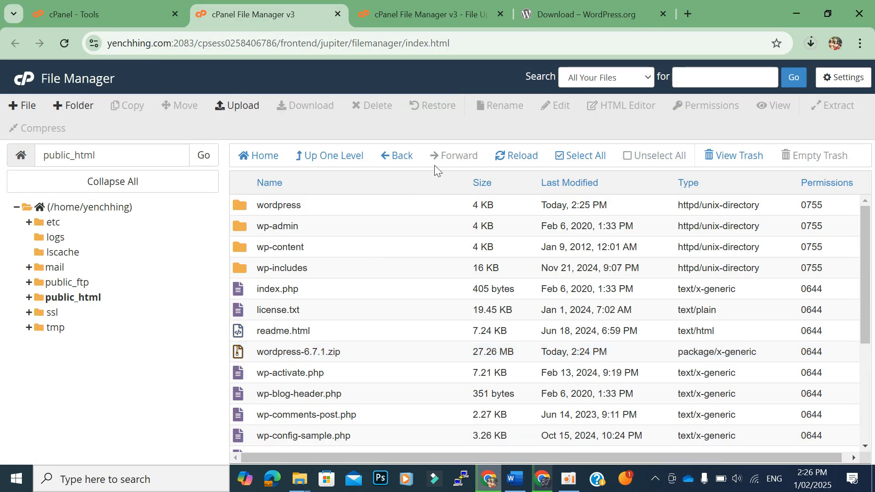
click(239, 352)
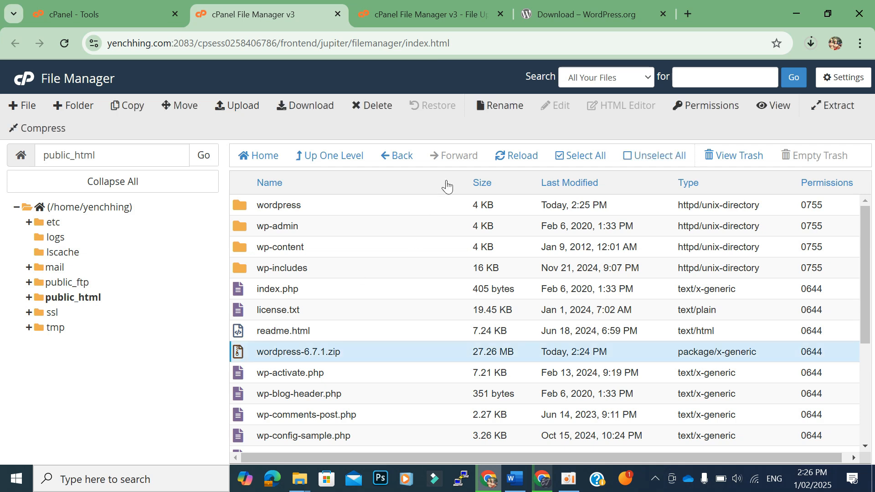
click(371, 106)
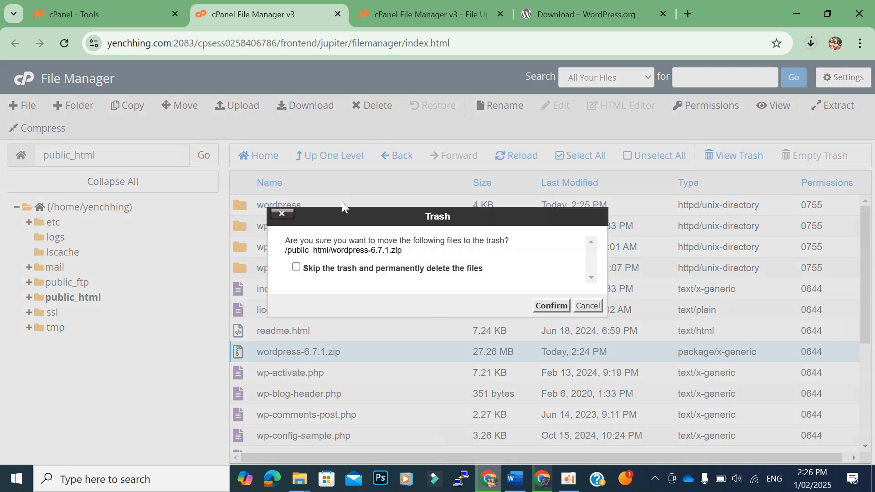
click(551, 306)
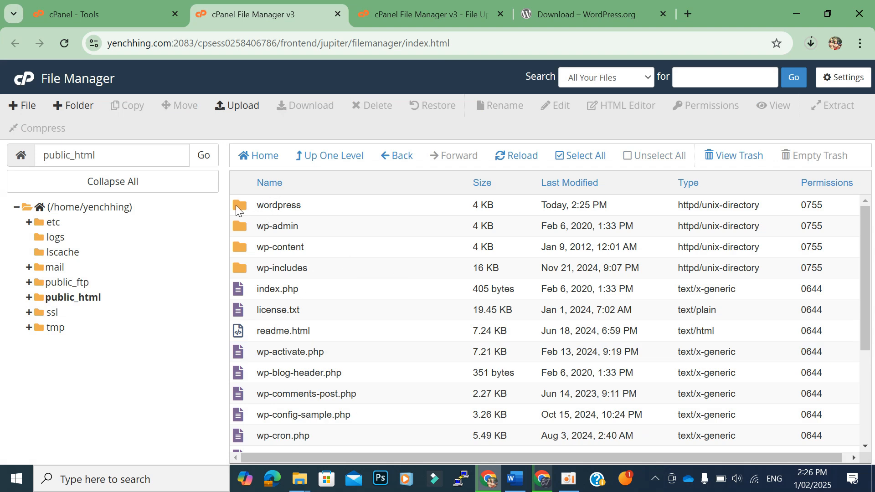
Move the leftover wordpress folder from public_html to the trash.
click(236, 205)
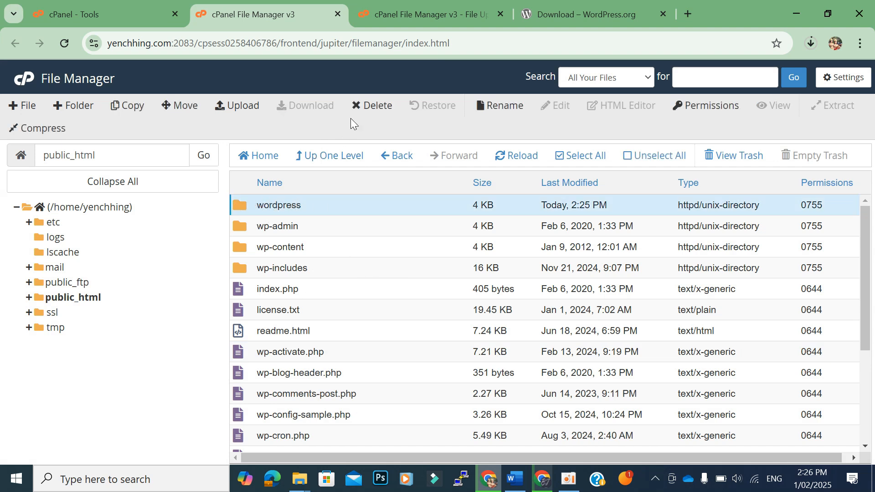
click(376, 104)
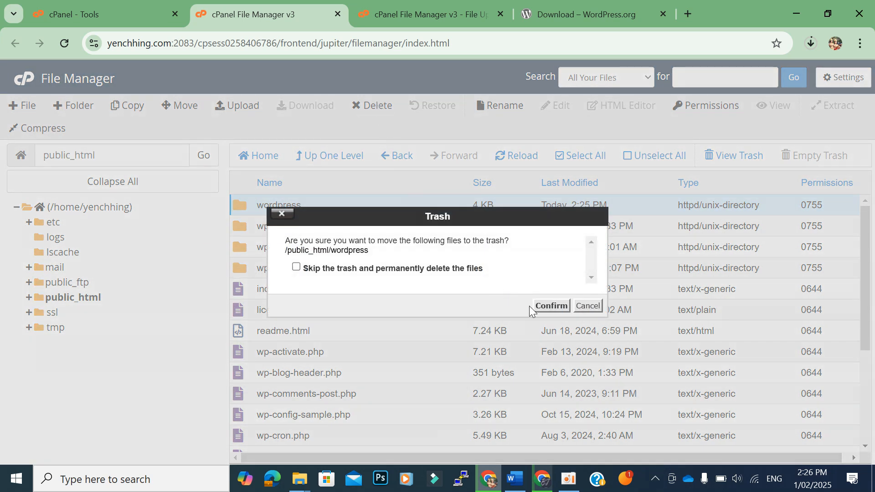
click(546, 305)
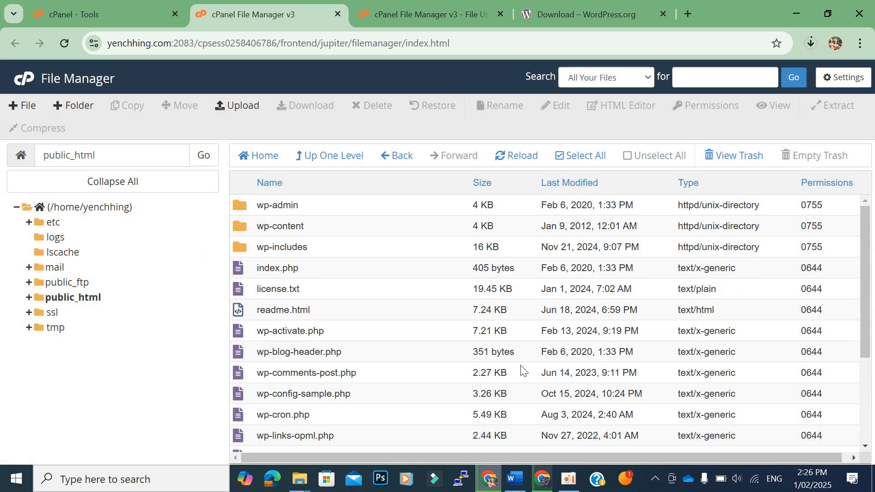
Switch to the Word notes and review the Create Database section.
key(alt+Tab)
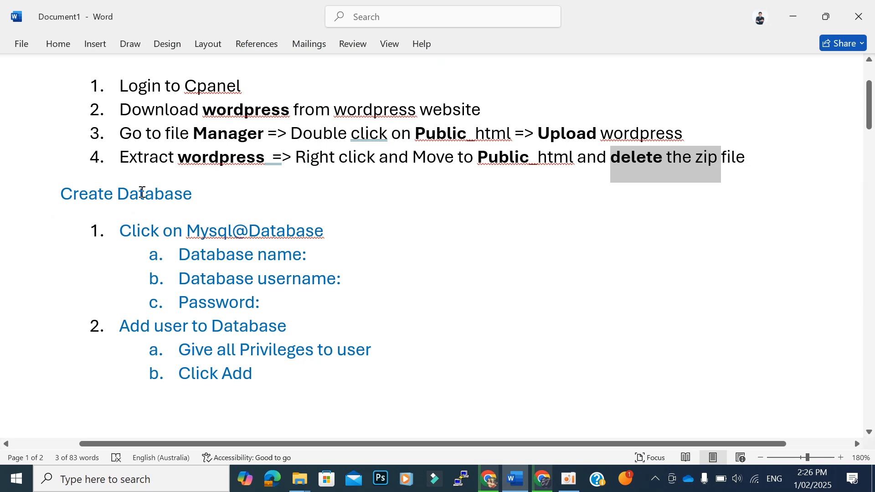
drag(78, 191, 156, 193)
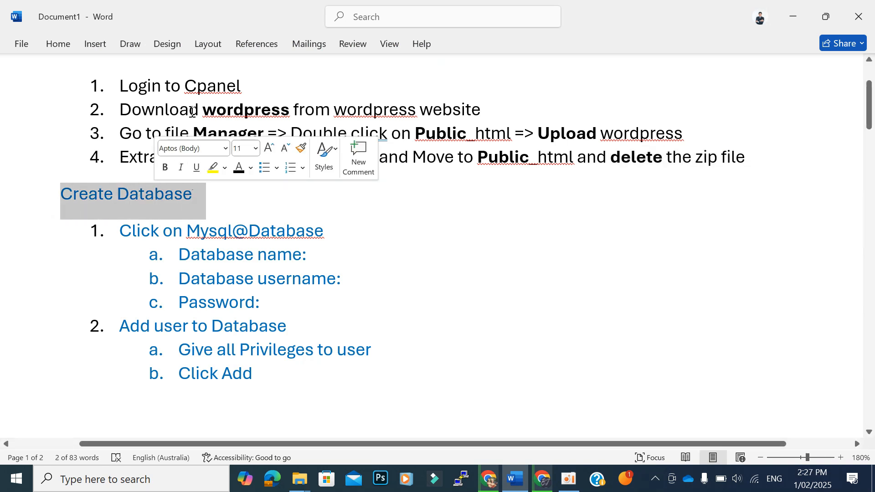
click(192, 109)
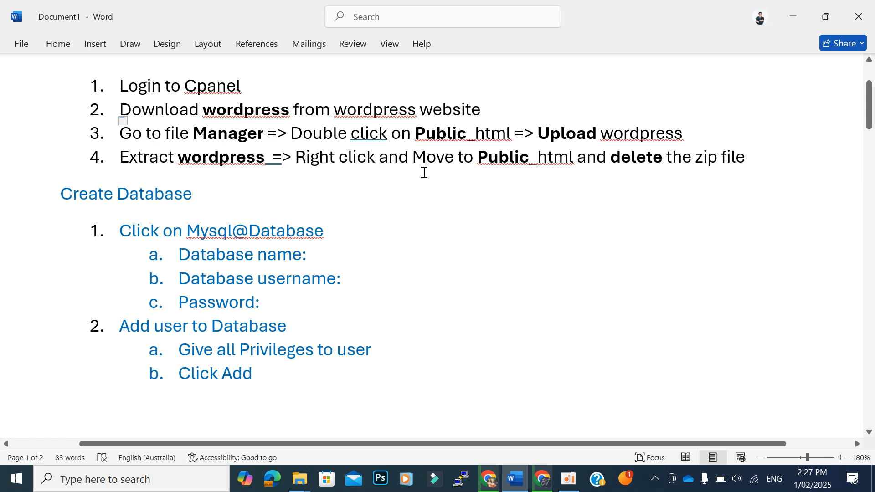
drag(477, 157, 560, 160)
drag(88, 197, 150, 195)
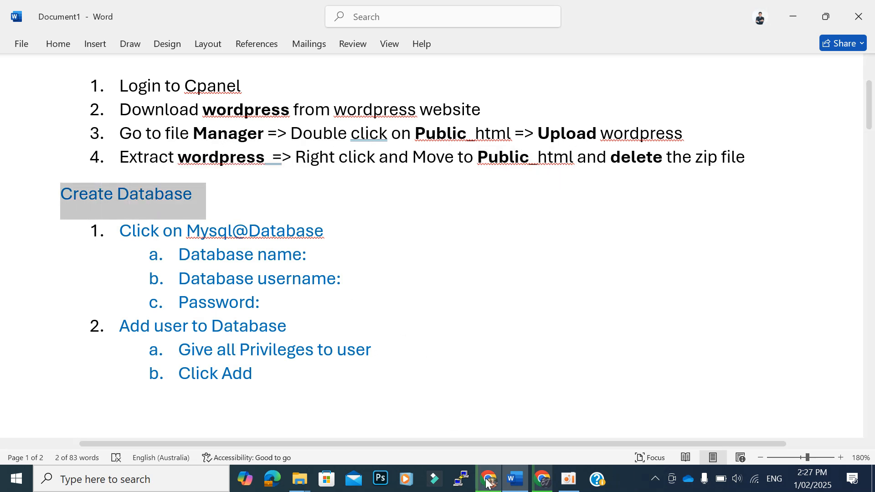
Return to the cPanel Tools page in Chrome and open MySQL Databases at the Create New Database section.
key(alt+Tab)
click(101, 13)
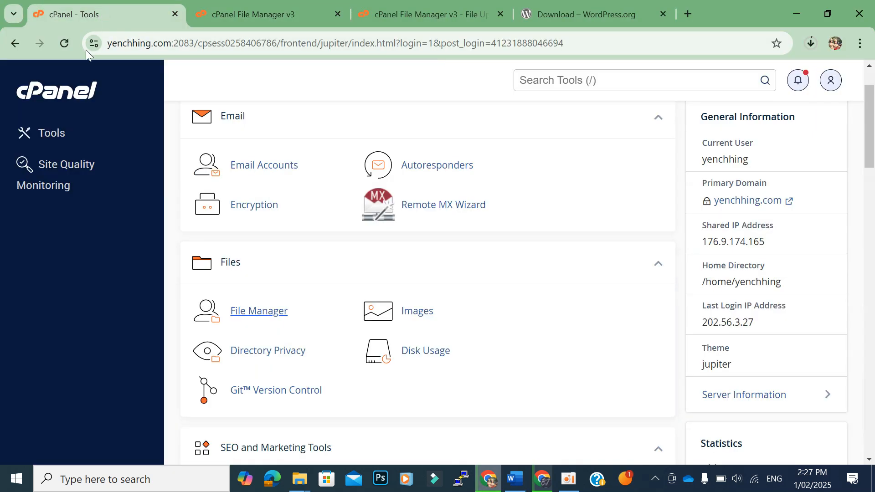
scroll(336, 279, down, 4)
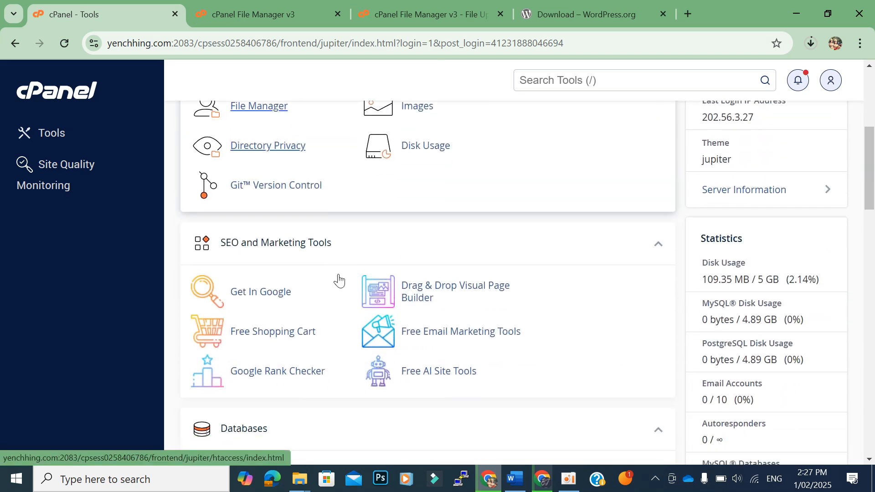
scroll(339, 279, down, 4)
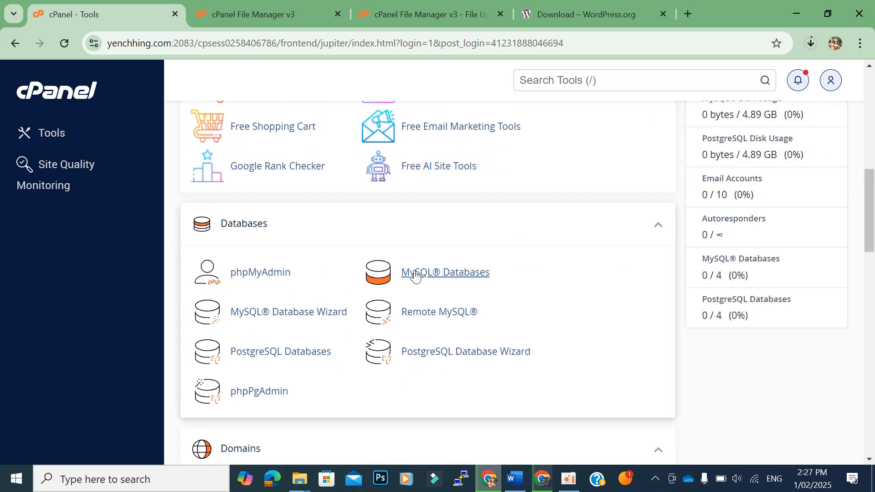
click(449, 279)
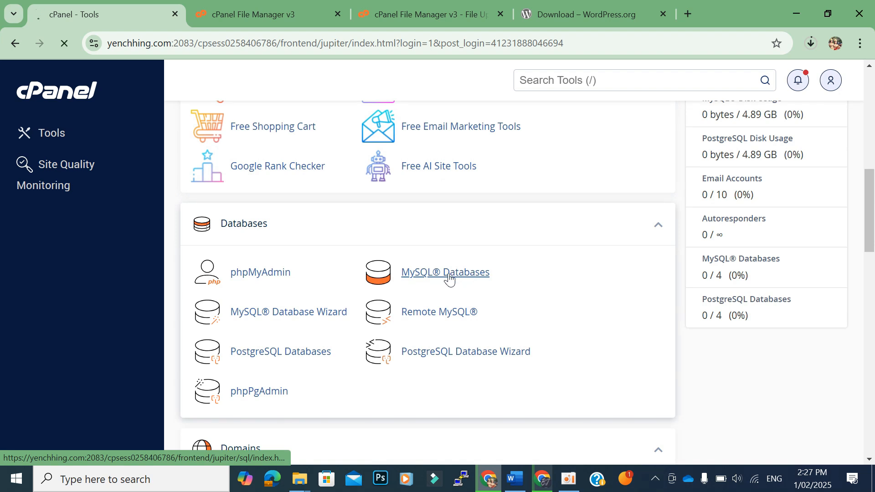
scroll(474, 257, down, 1)
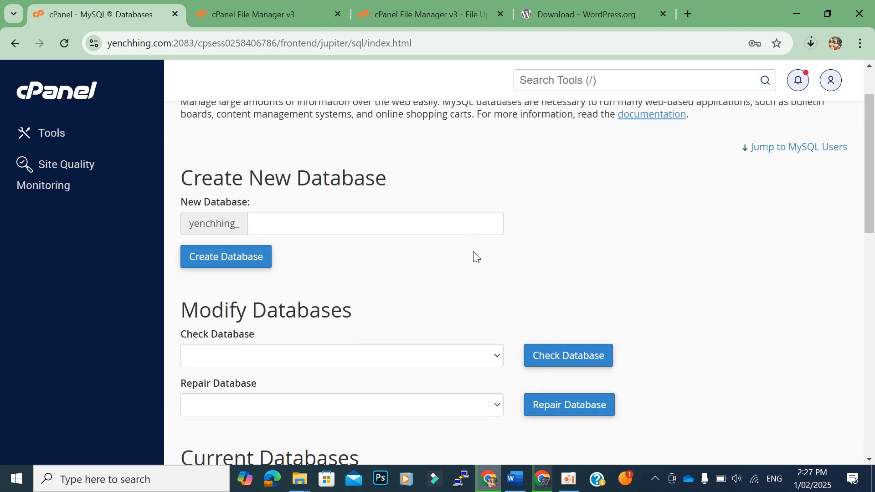
Create a new MySQL database named yenchhing after the account prefix.
click(287, 230)
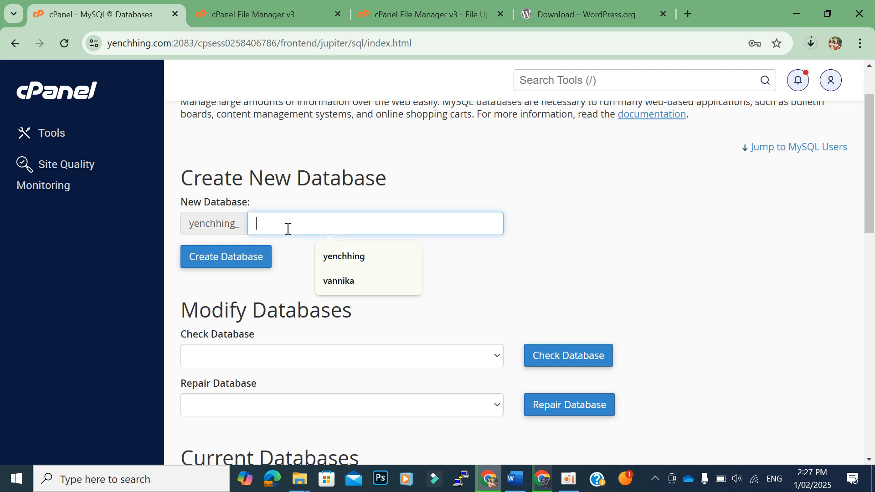
click(337, 259)
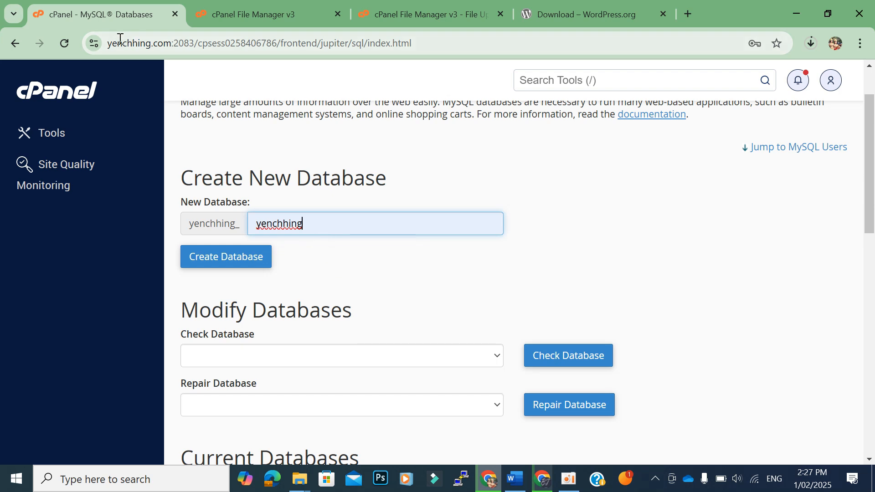
click(222, 260)
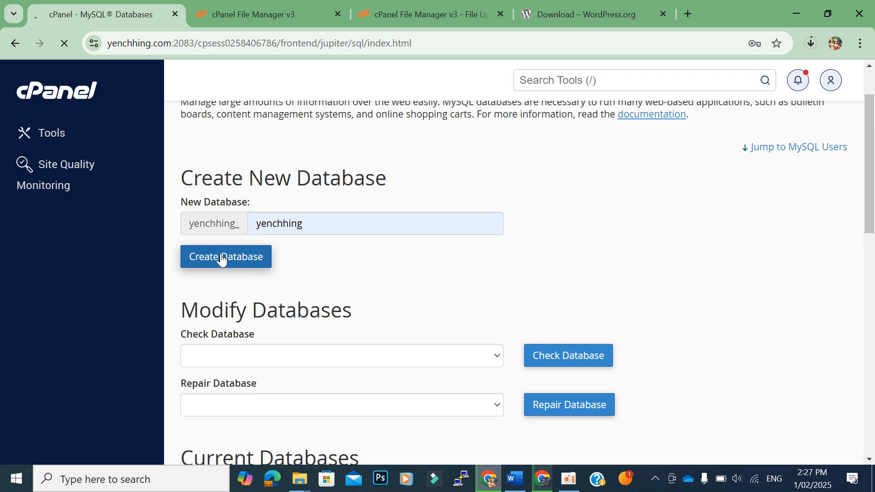
Copy the new database's full name, yenchhing_yenchhing, into the Database name line of the Word notes and make it bold.
drag(311, 178, 399, 176)
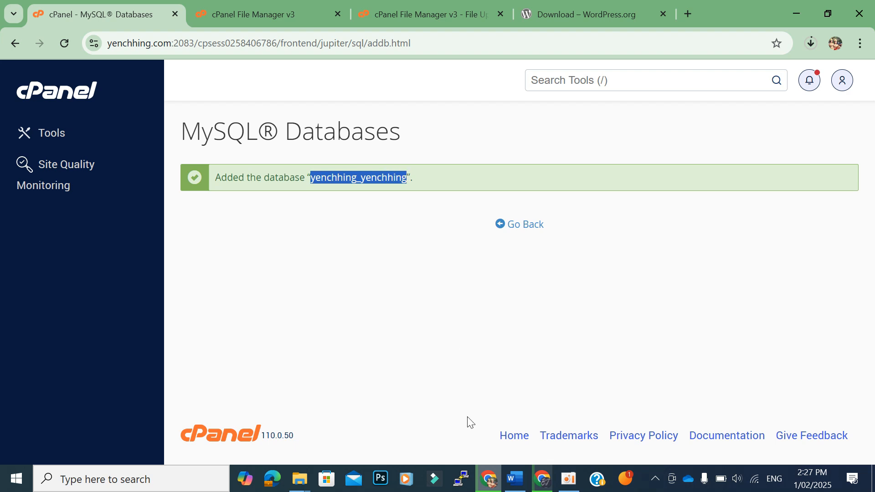
click(515, 478)
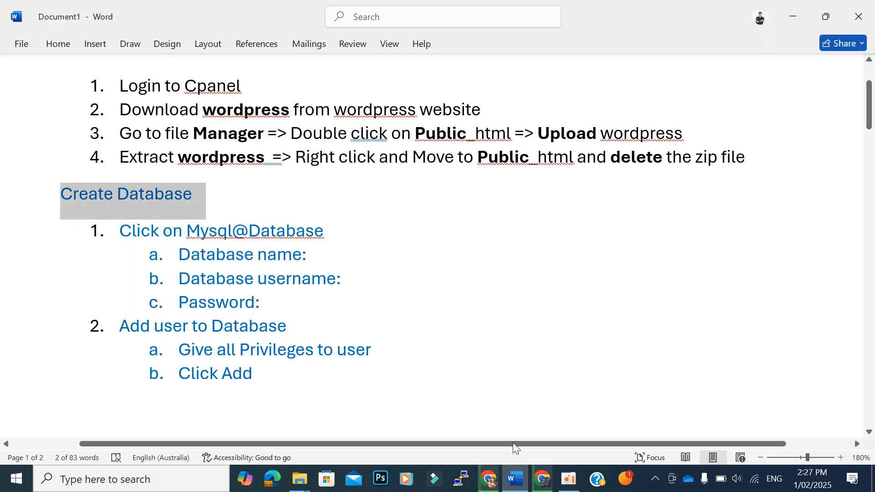
click(324, 258)
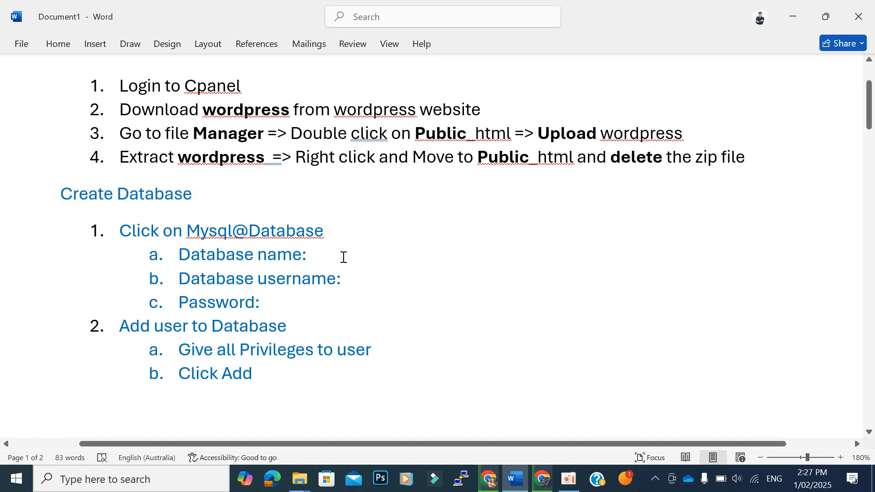
text(yenchhing_yenchhing)
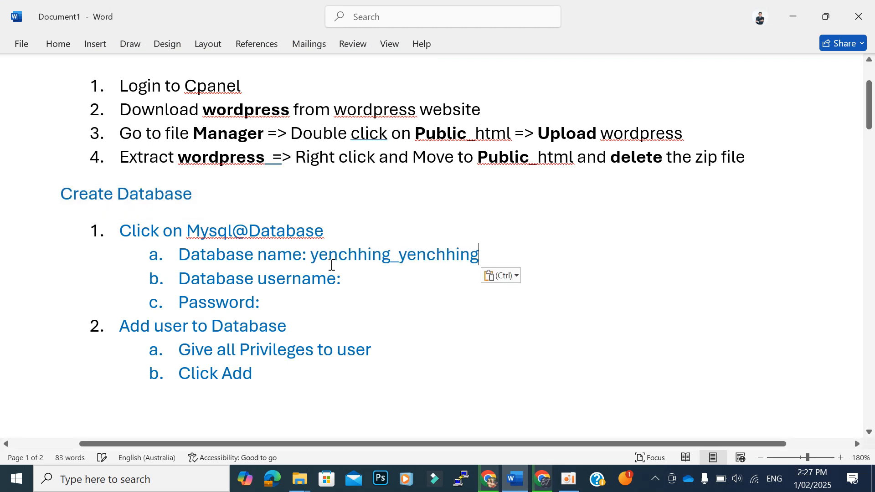
drag(313, 256, 465, 255)
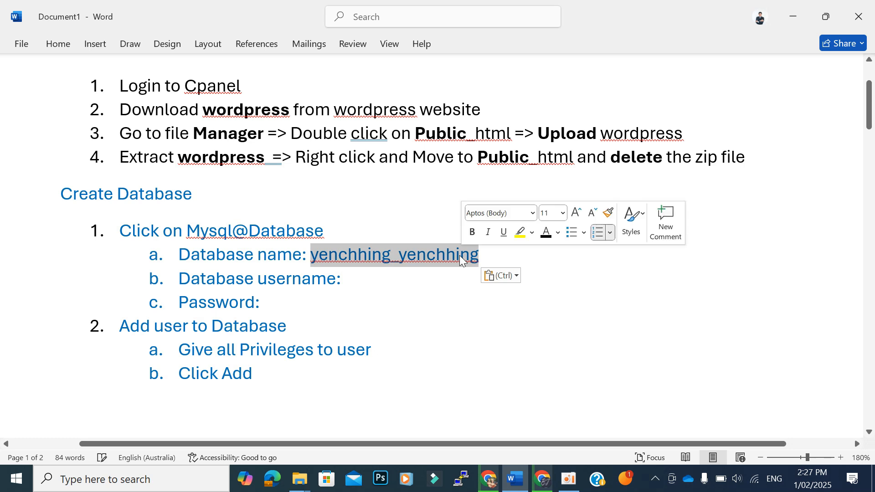
key(ctrl+b)
click(359, 281)
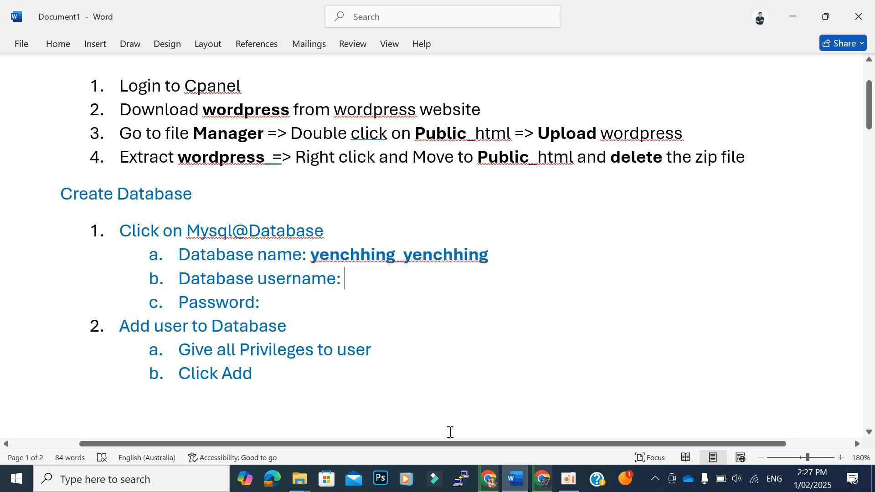
Return to the MySQL Databases page in Chrome and check the username and password fields under Add New User.
click(488, 478)
click(530, 226)
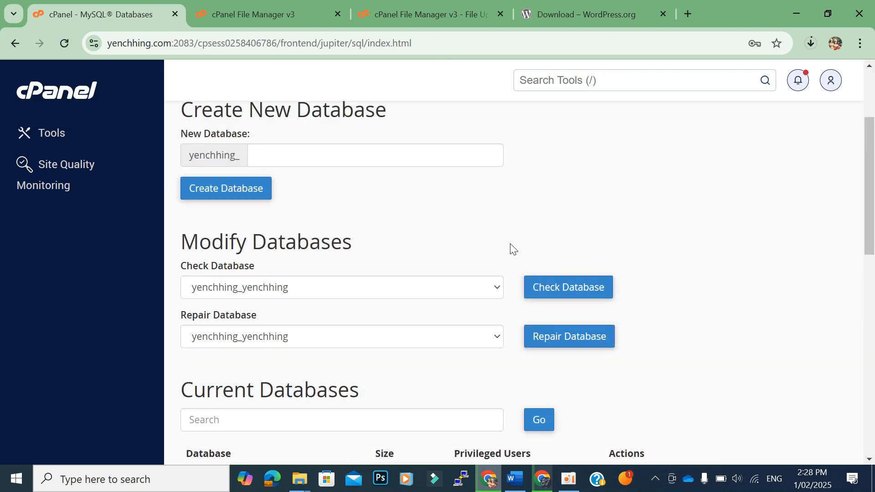
scroll(510, 249, down, 10)
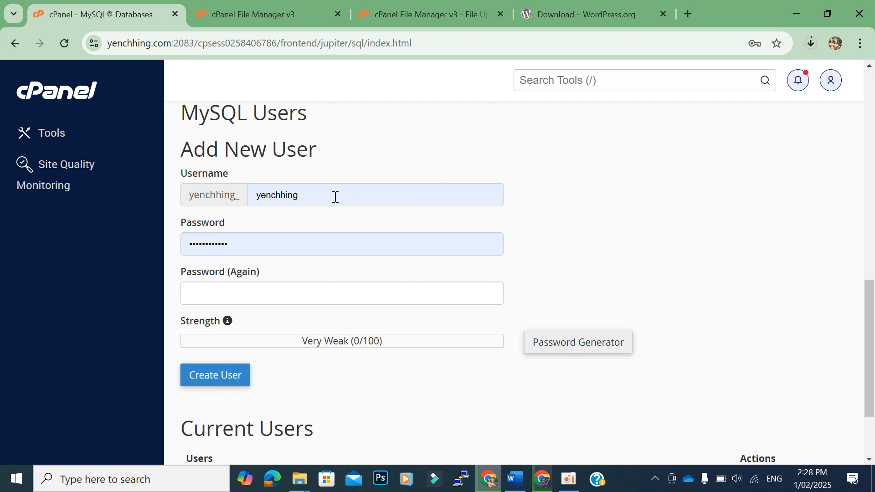
click(335, 197)
click(254, 246)
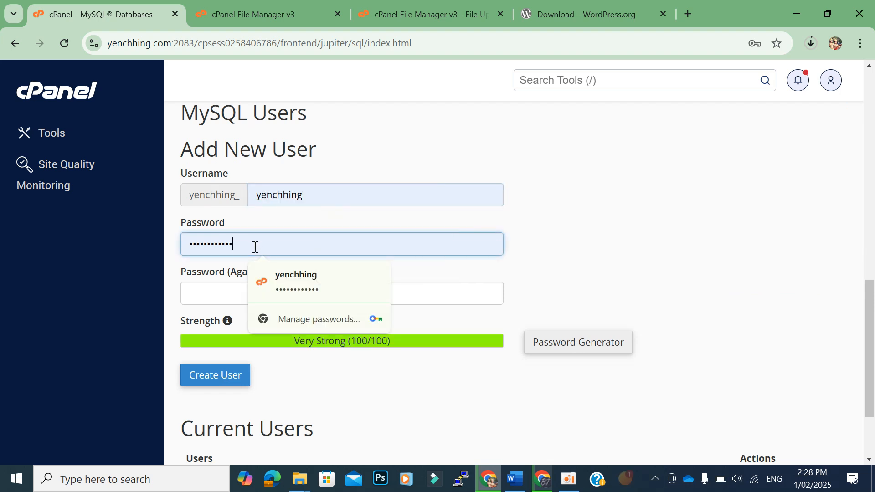
click(640, 249)
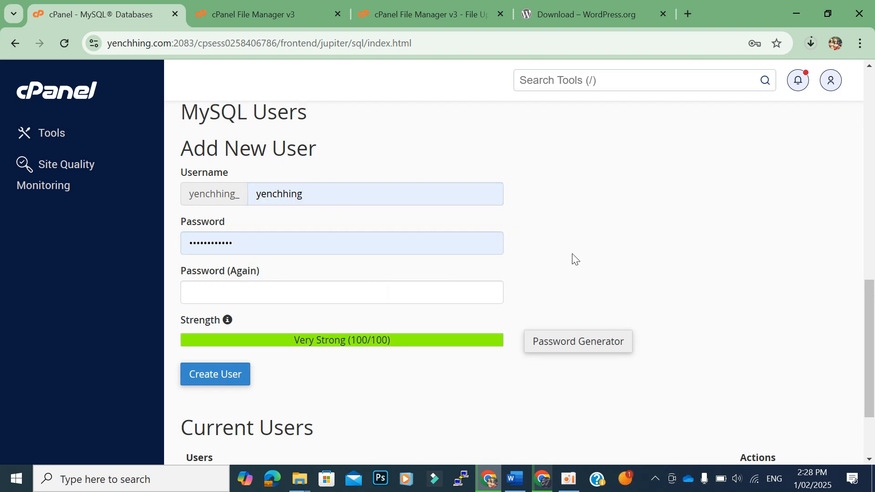
Generate a password for the new MySQL user and copy it into the Password line of the Word notes.
scroll(592, 269, down, 2)
click(559, 278)
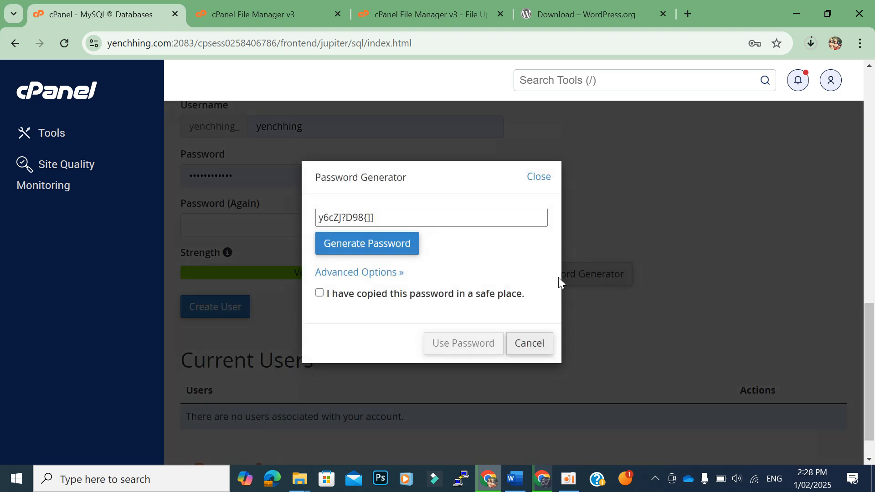
click(383, 217)
drag(383, 218, 304, 223)
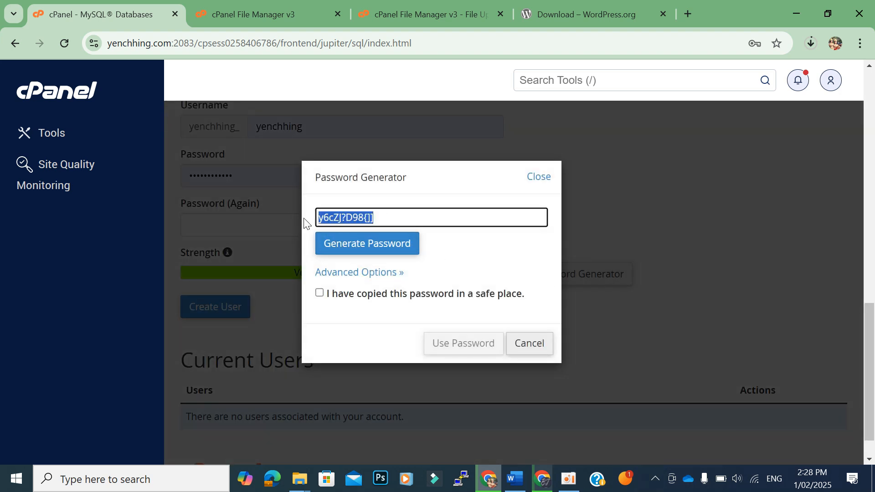
click(515, 476)
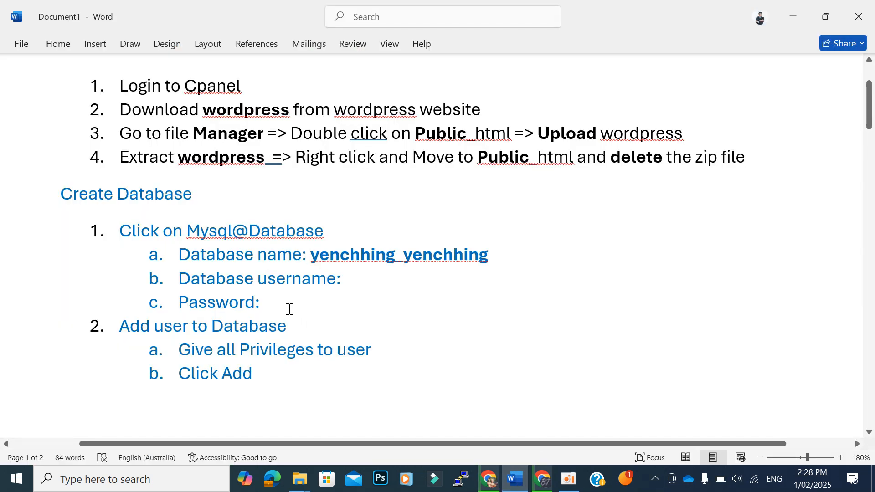
click(289, 309)
key(ctrl+v)
drag(364, 302, 282, 302)
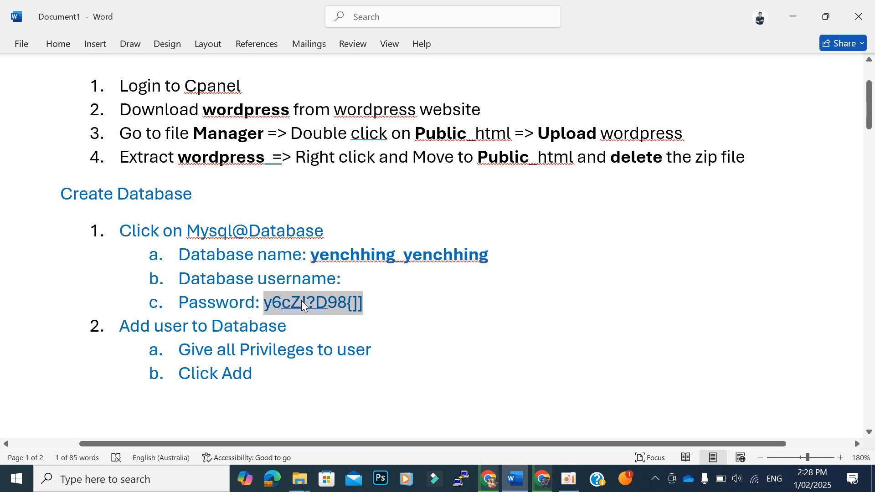
click(793, 17)
drag(252, 205, 158, 209)
key(ctrl+v)
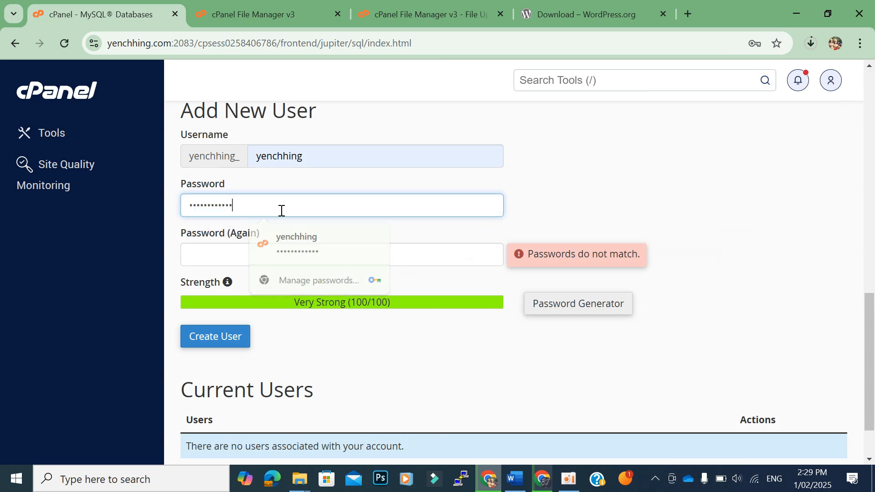
click(211, 259)
key(ctrl+v)
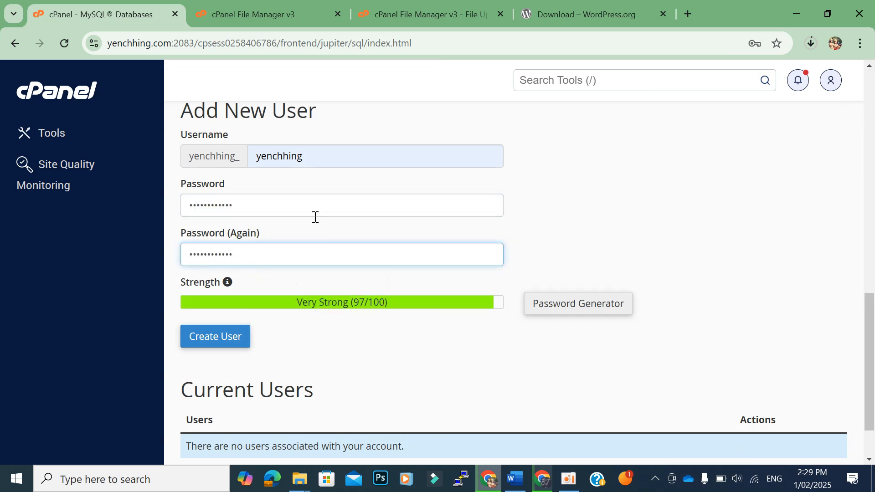
click(214, 337)
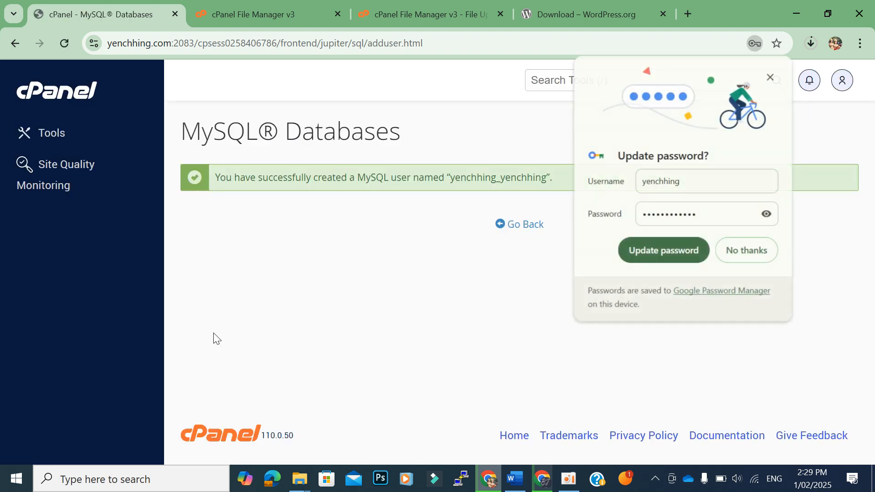
click(771, 77)
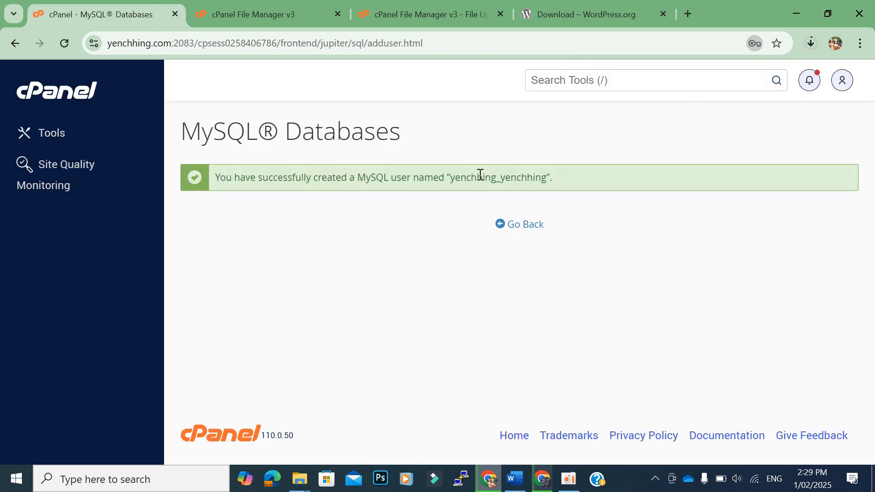
drag(452, 179, 547, 179)
key(ctrl+c)
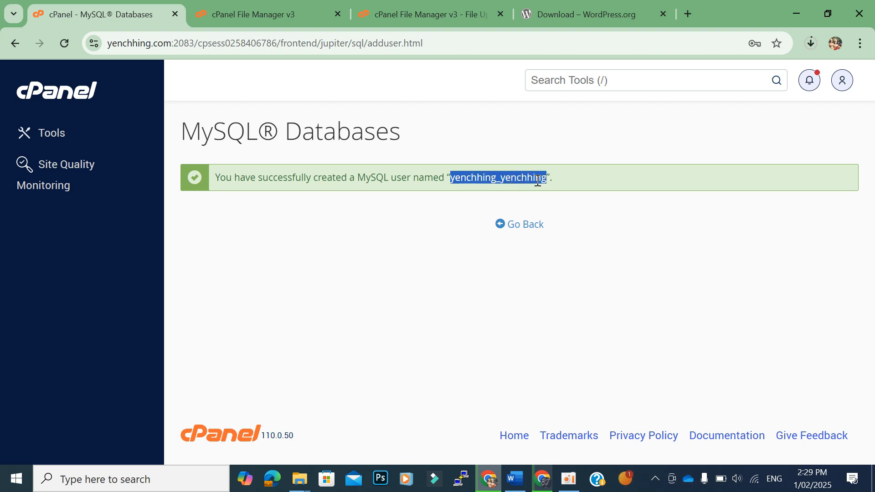
key(alt+Tab)
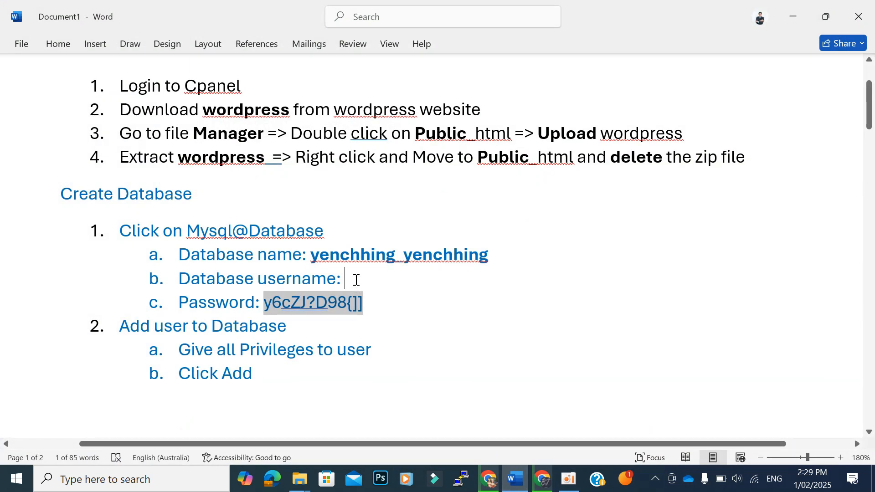
click(356, 280)
key(ctrl+v)
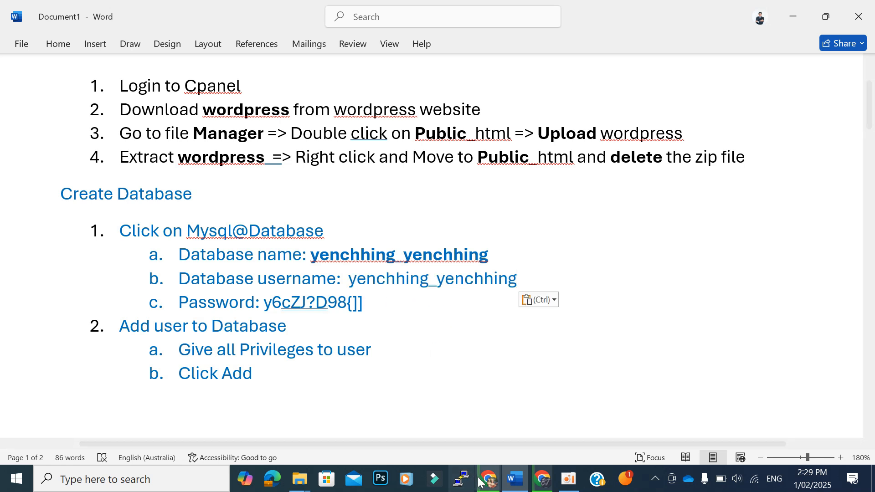
click(482, 479)
click(529, 227)
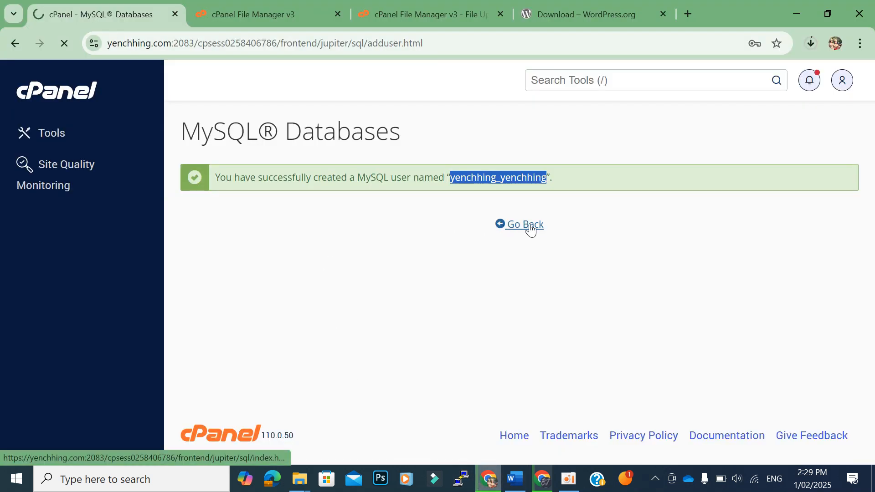
scroll(526, 263, down, 15)
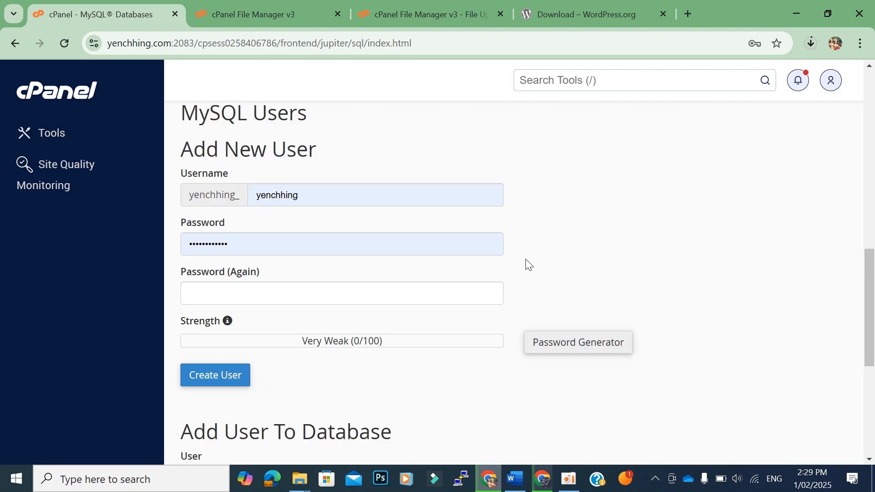
scroll(499, 280, down, 3)
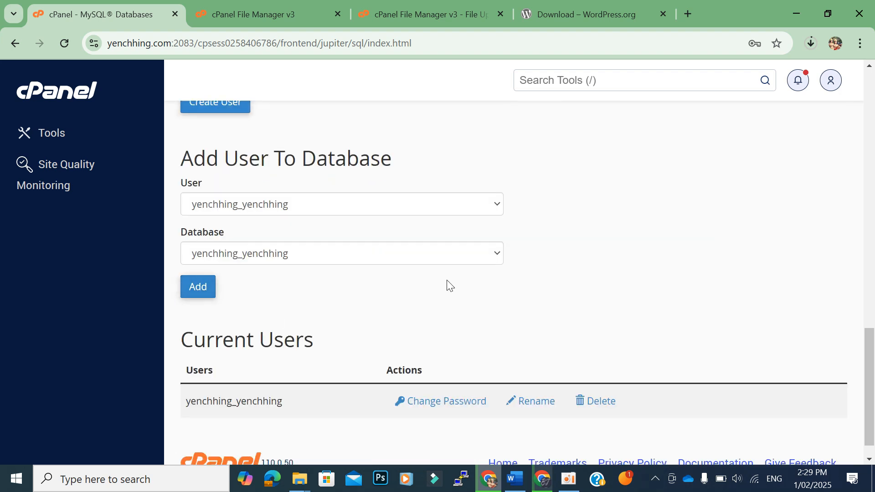
click(204, 290)
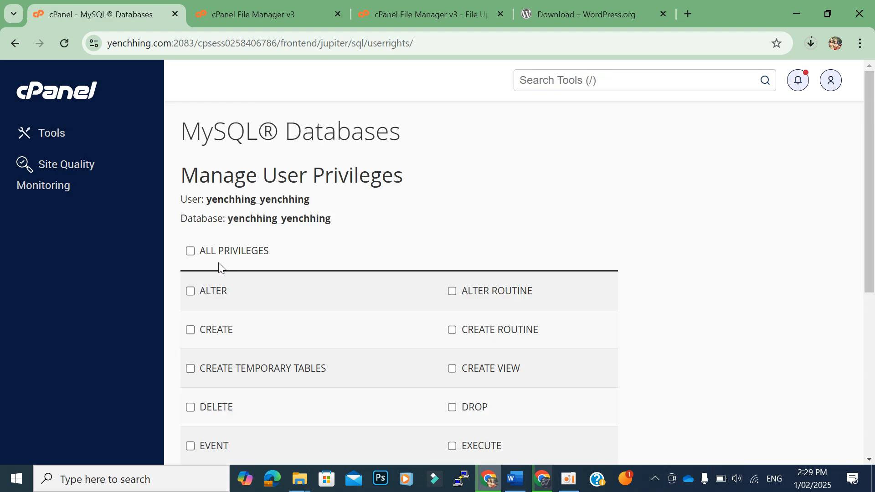
Grant the database user ALL PRIVILEGES and apply the change.
click(190, 251)
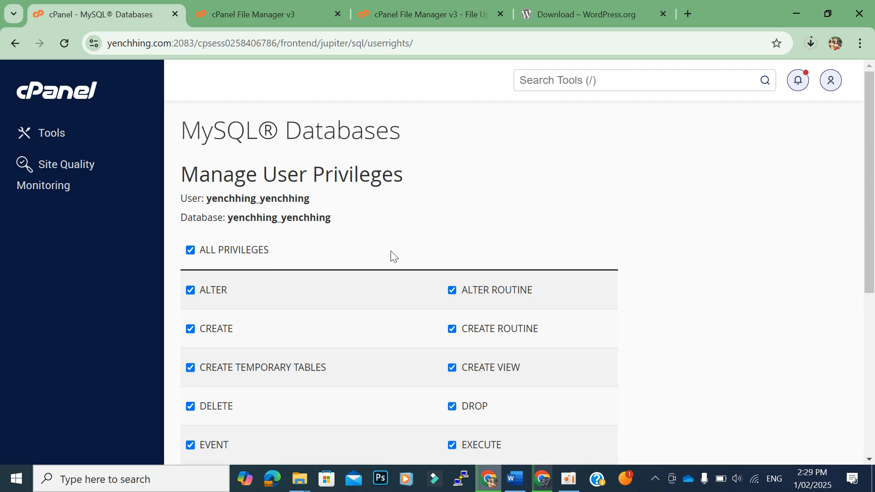
scroll(388, 254, down, 6)
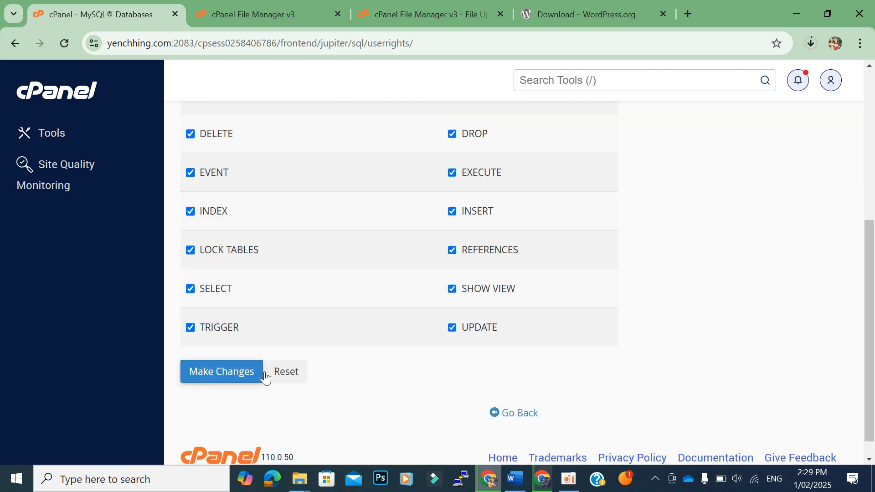
click(227, 371)
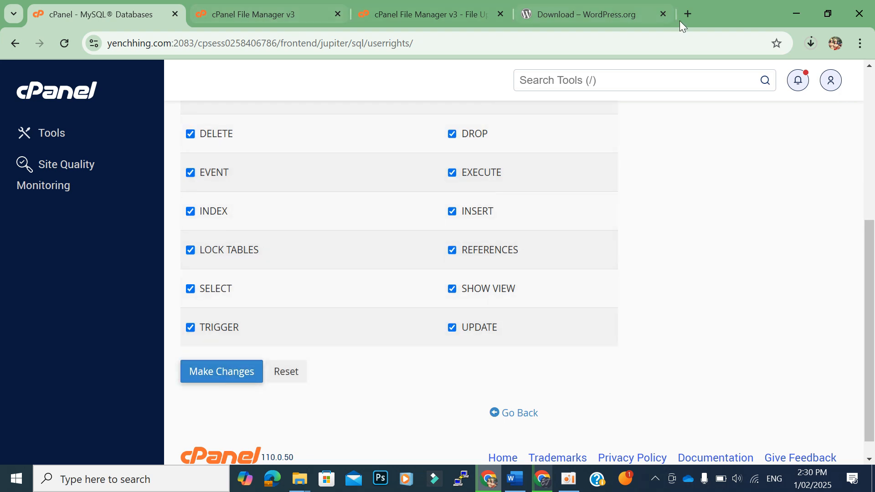
Open yenchhing.com/wp-admin in a new browser tab to start the WordPress setup.
click(690, 10)
click(365, 42)
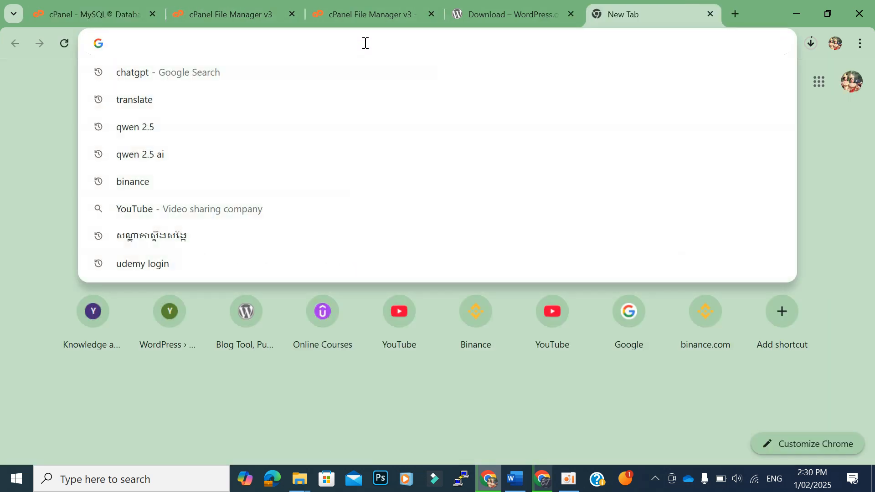
text(yenchhing.com)
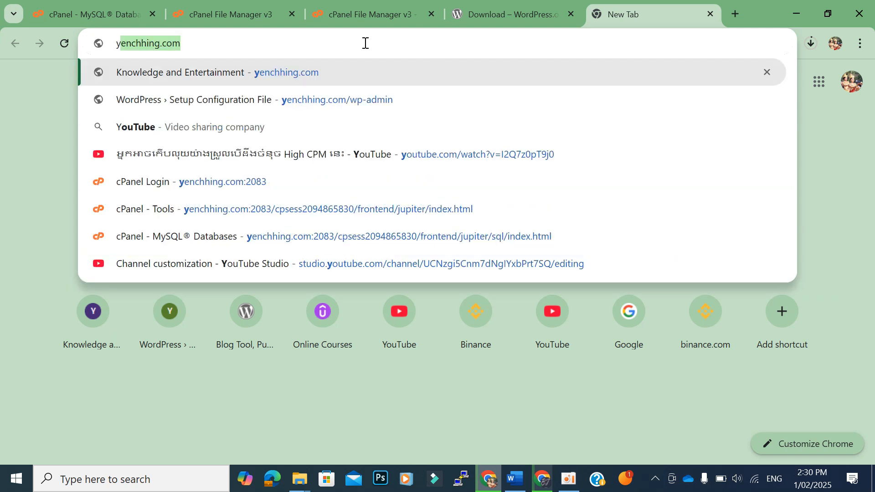
key(Right)
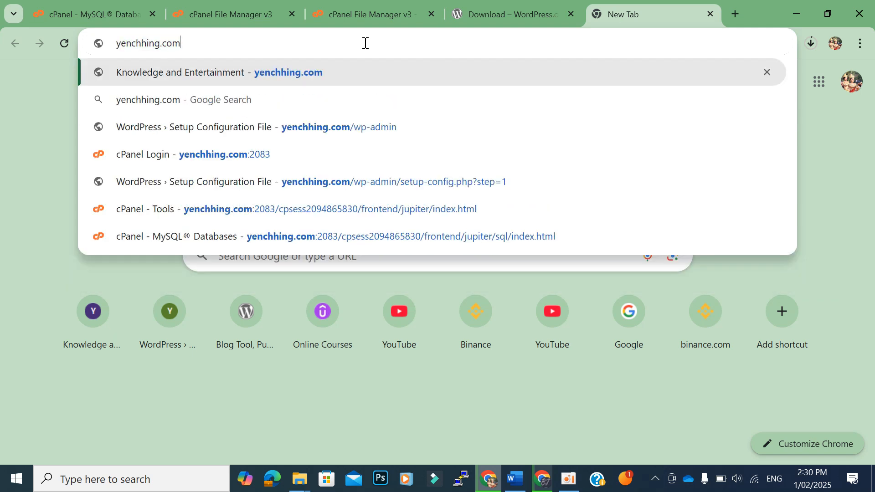
text(/w)
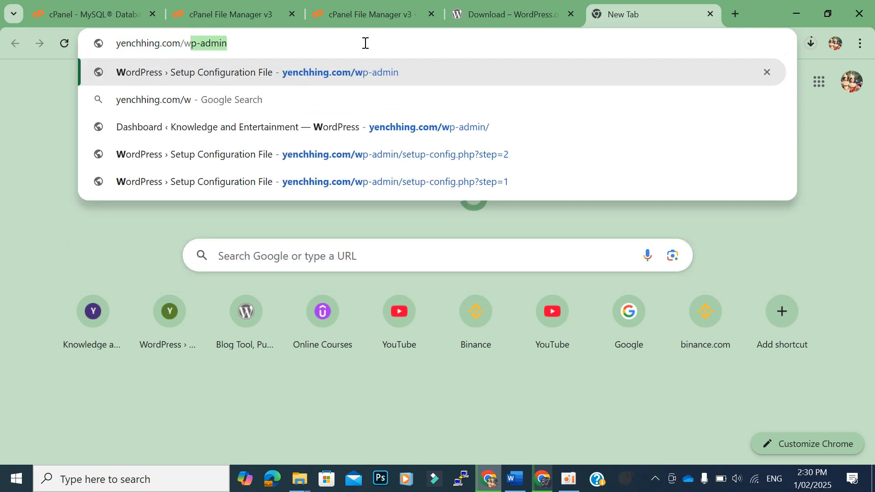
text(p)
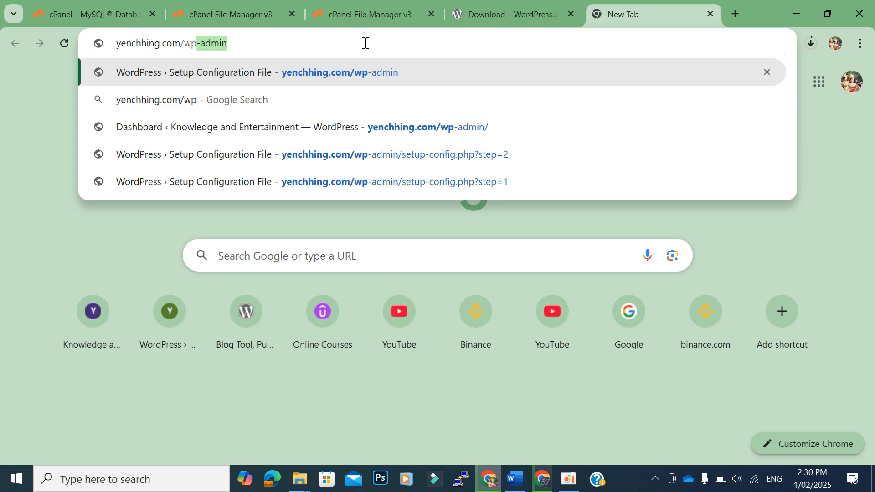
key(Return)
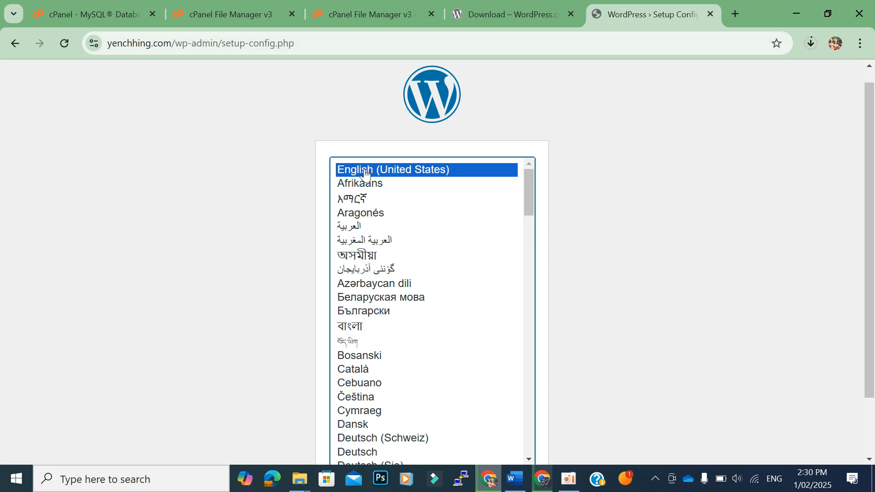
Continue the WordPress setup in English (United States) and proceed to the database connection details form.
scroll(616, 195, down, 2)
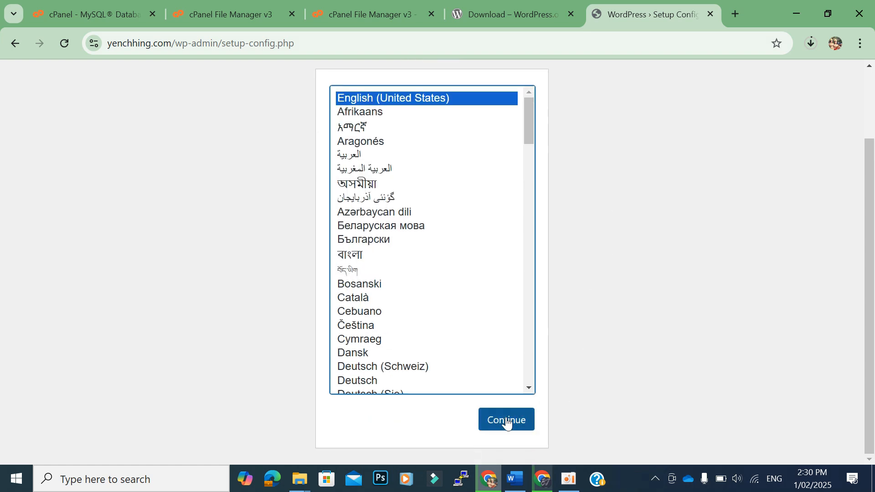
click(507, 419)
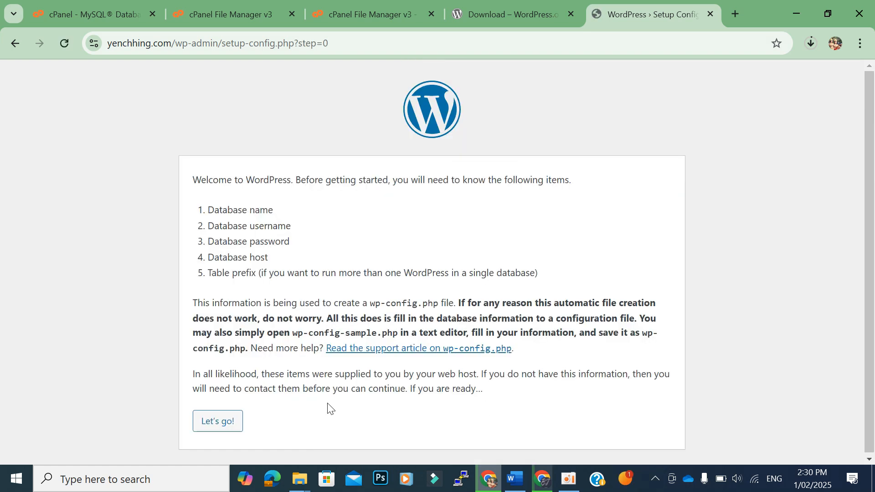
click(215, 421)
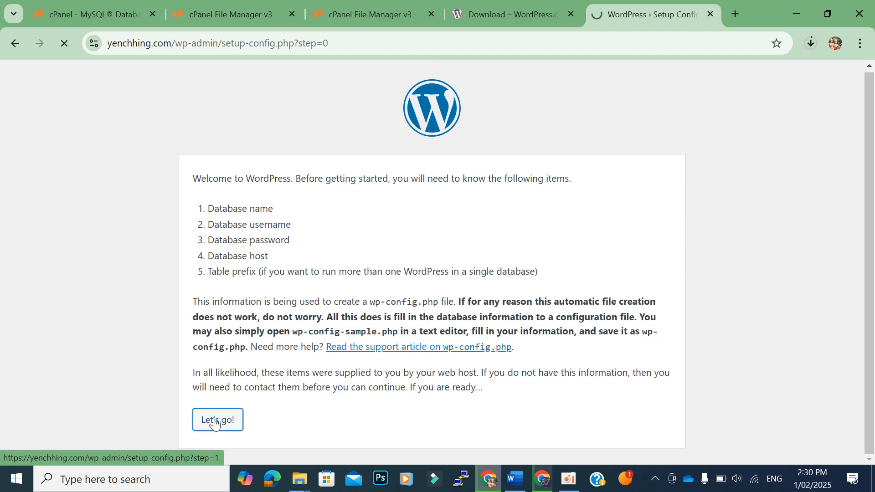
scroll(231, 215, down, 2)
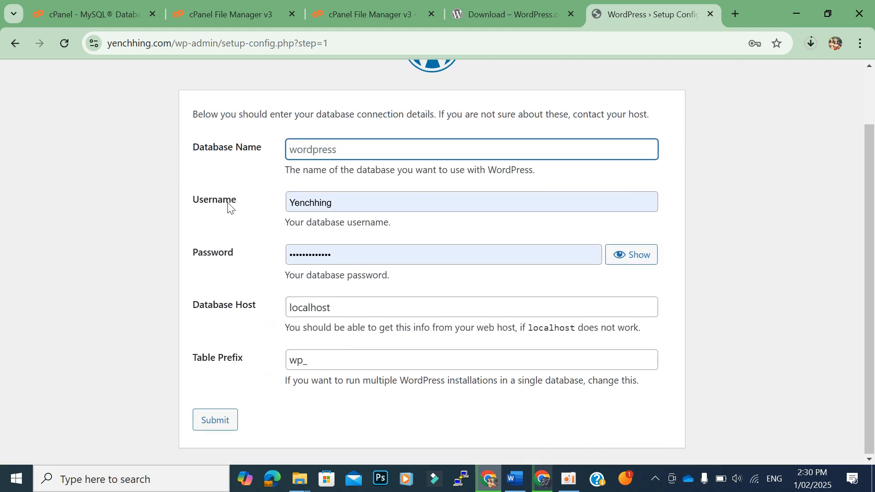
Copy the database name yenchhing_yenchhing from the Word notes into the Database Name field of the WordPress setup form.
click(513, 479)
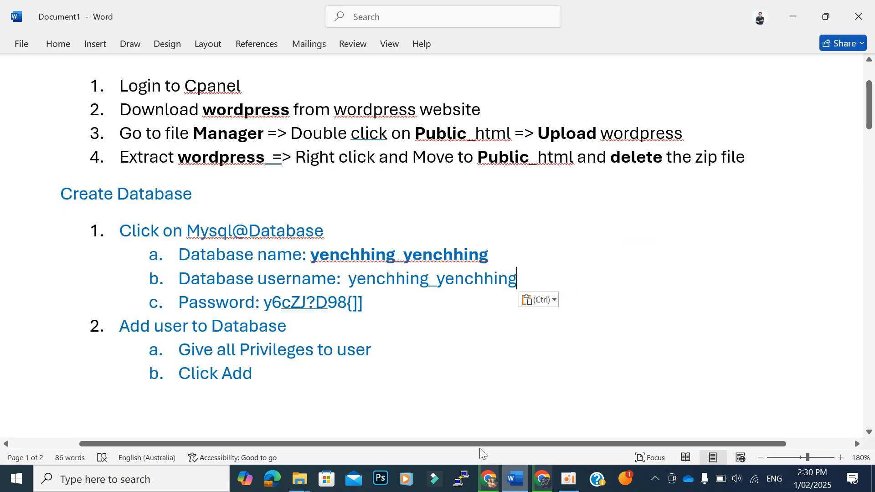
drag(312, 256, 488, 257)
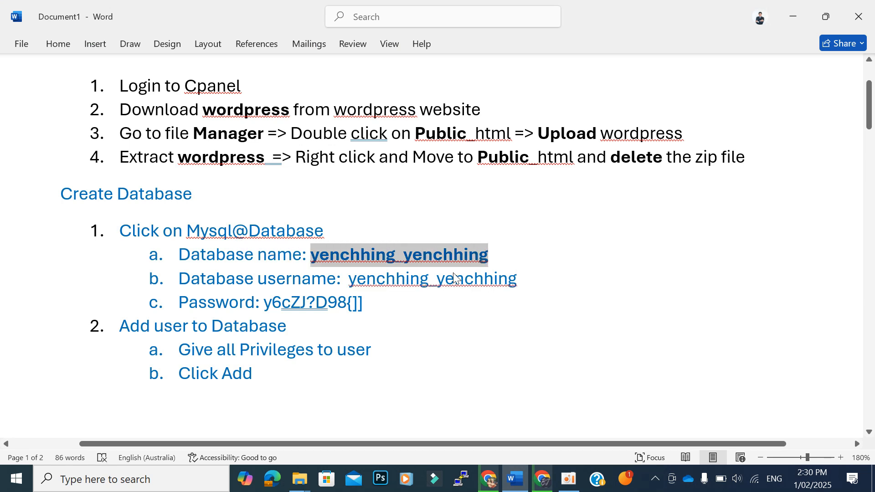
key(ctrl+c)
key(alt+Tab)
key(ctrl+v)
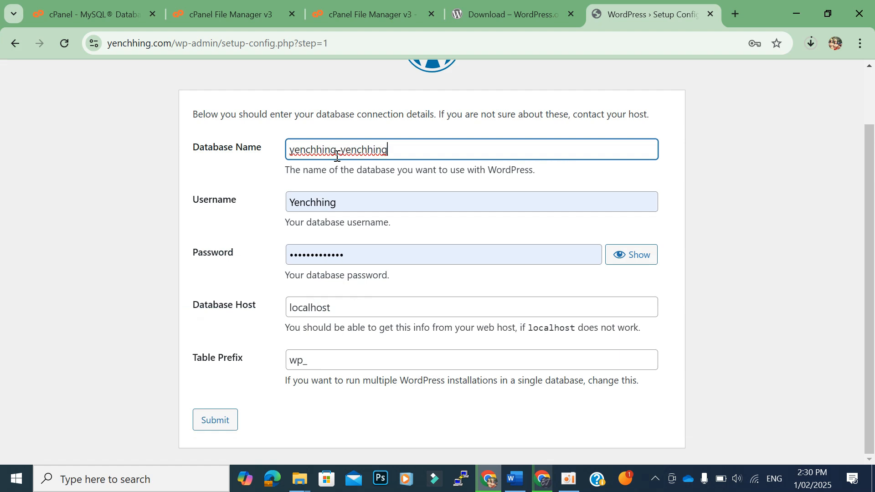
click(514, 478)
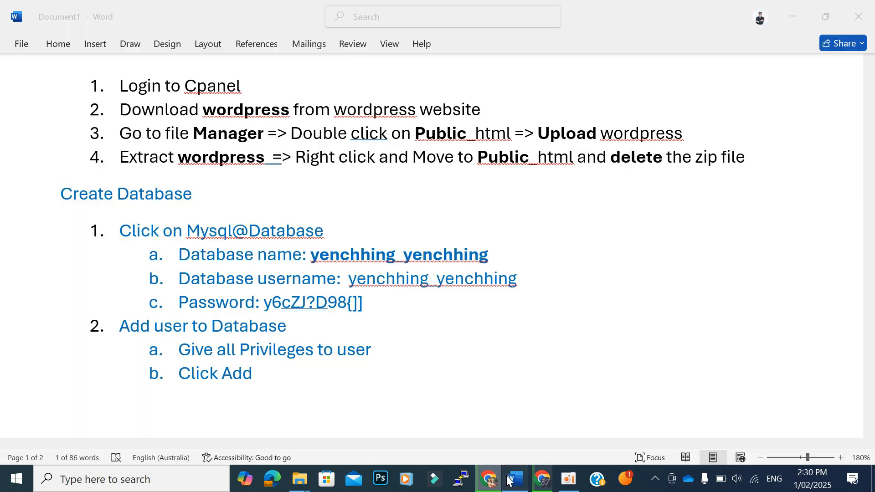
drag(349, 279, 517, 279)
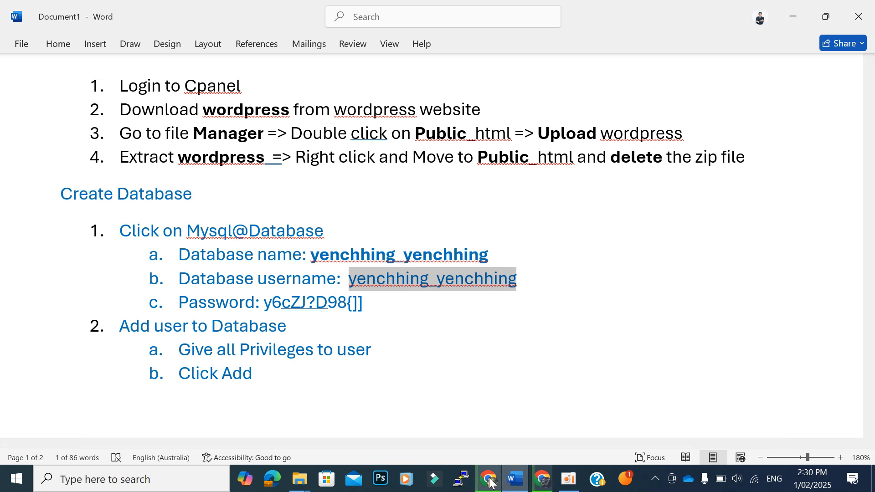
click(539, 479)
click(377, 202)
drag(377, 202, 278, 209)
key(ctrl+v)
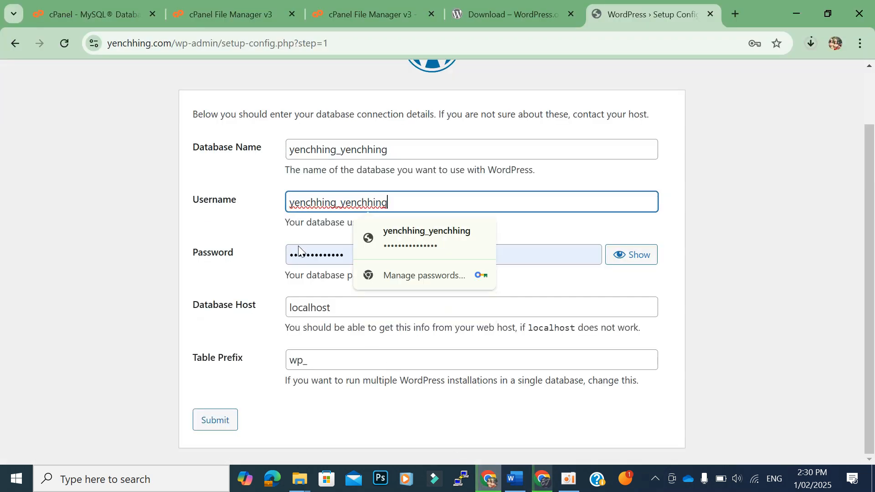
Replace the Password in the WordPress setup form with the database password copied from the Word notes.
click(514, 479)
drag(364, 302, 262, 302)
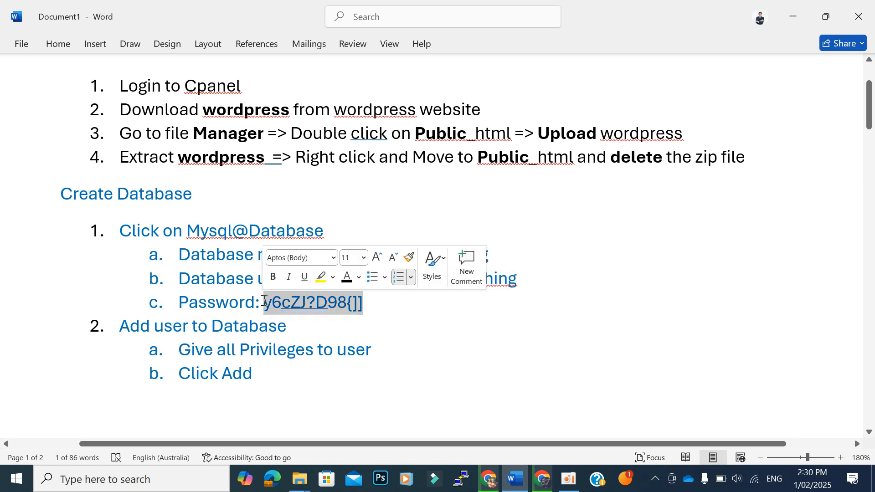
click(487, 478)
double_click(376, 257)
key(ctrl+v)
Set the Table Prefix in the WordPress setup form to wp_ching_.
click(326, 360)
click(285, 388)
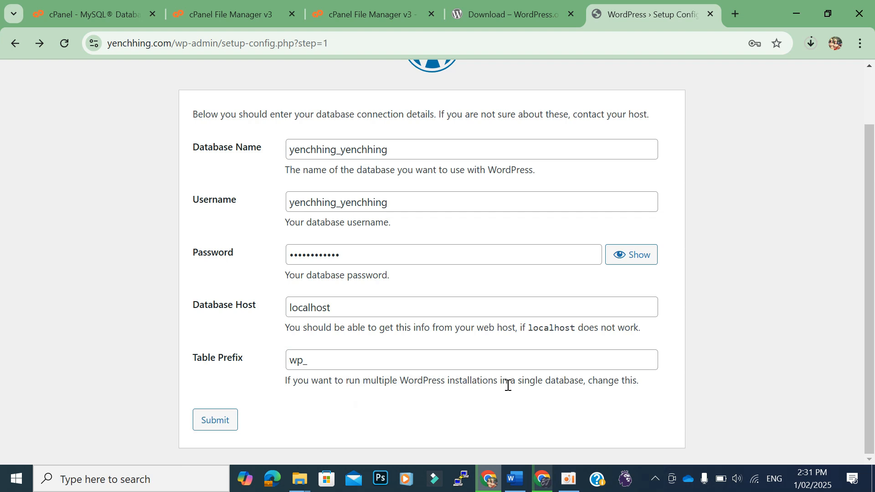
click(361, 362)
text(c)
key(BackSpace)
text(chig)
key(BackSpace)
key(BackSpace)
text(ing_)
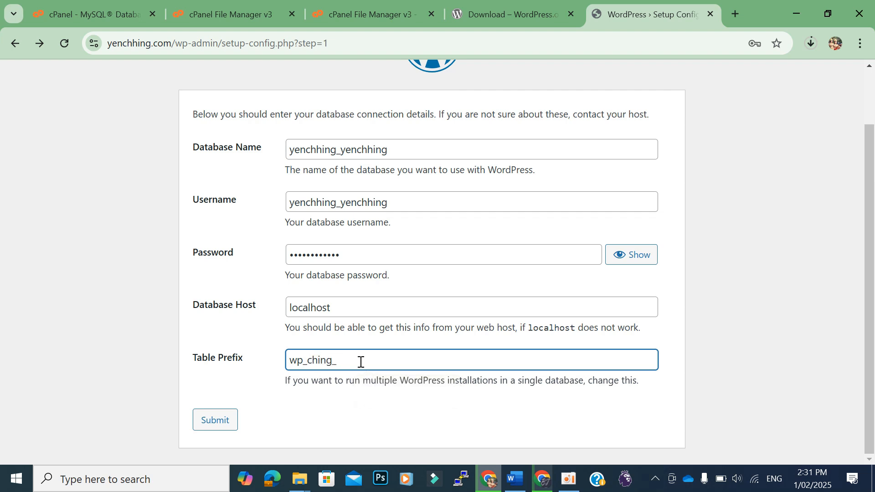
Submit the database connection details and run the WordPress installation, declining the browser's offer to update the saved password.
click(213, 425)
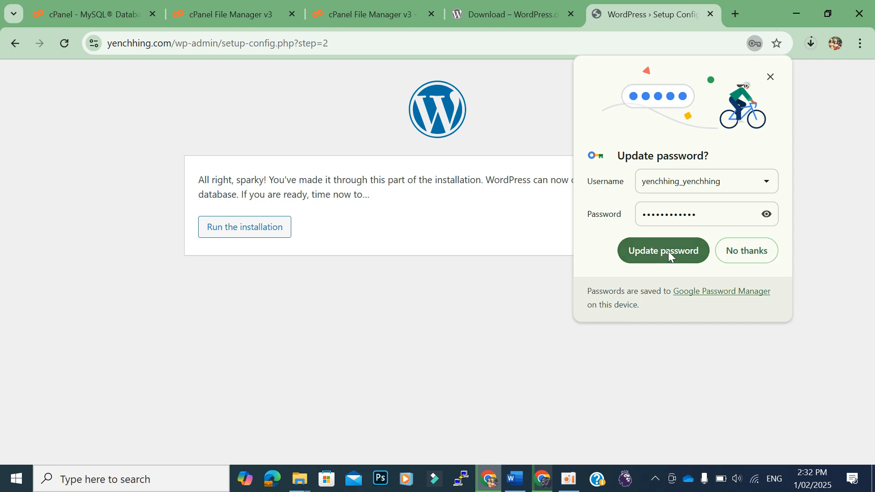
click(749, 253)
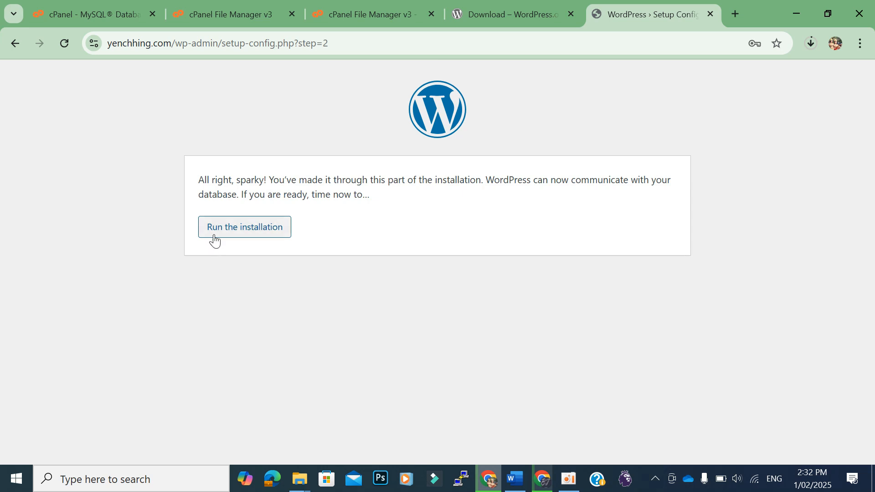
click(246, 231)
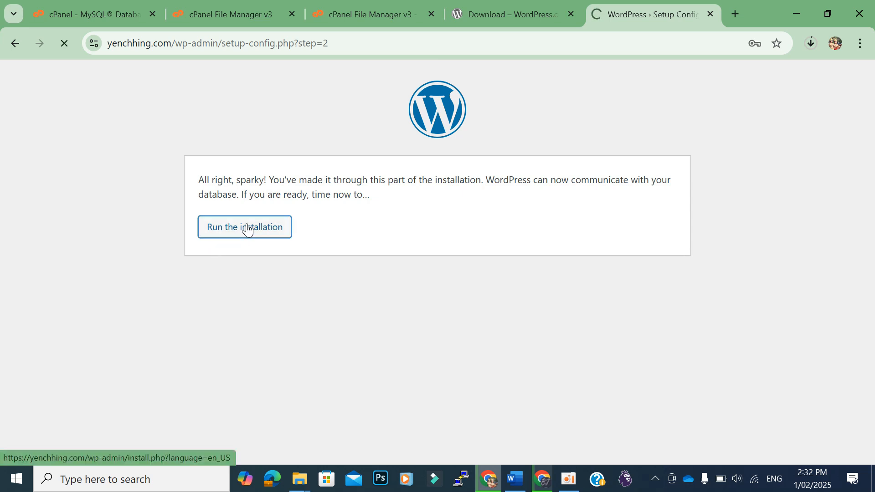
Set the Site Title to Knowledge and Entertainment and fill in the Username with the saved administrator username.
scroll(233, 232, down, 3)
scroll(232, 234, up, 1)
scroll(233, 232, down, 1)
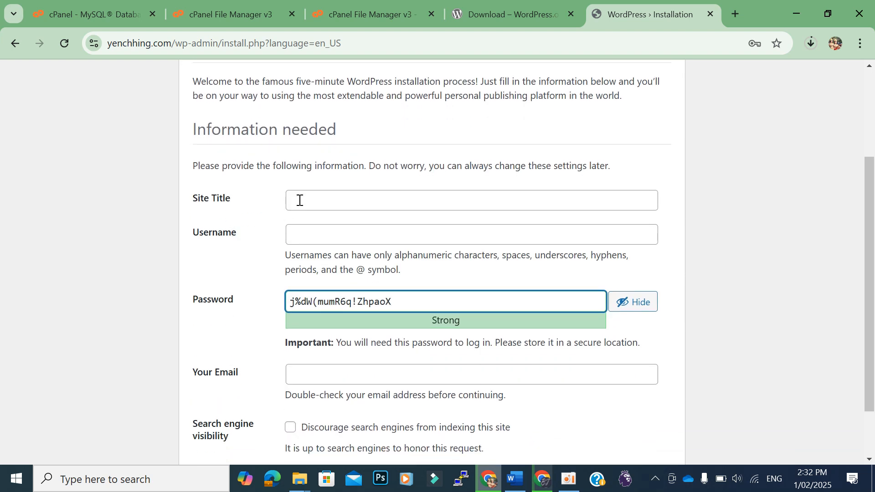
click(299, 200)
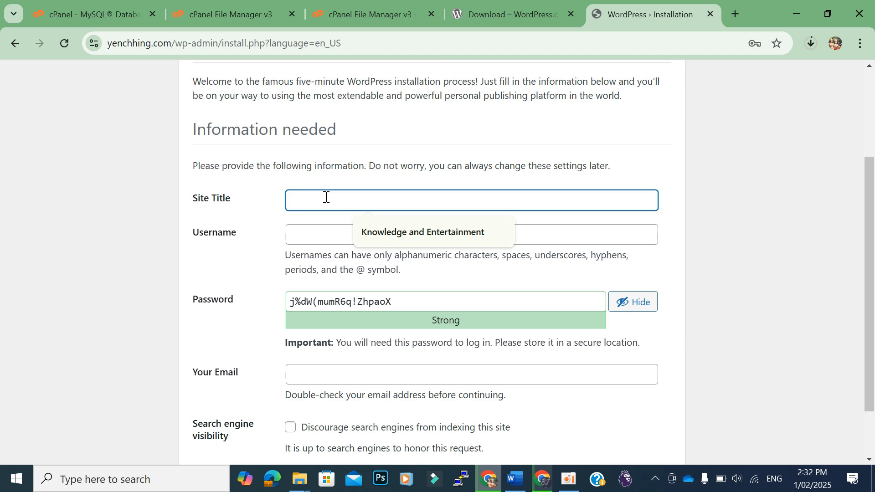
click(364, 233)
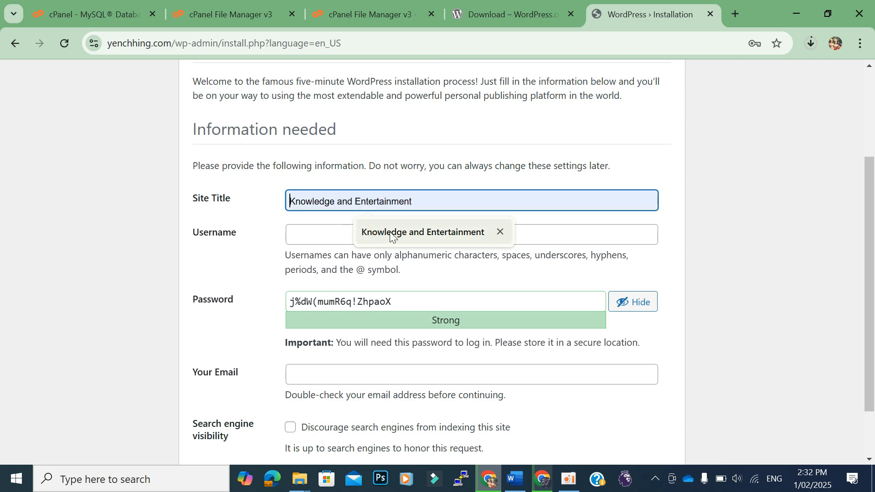
click(391, 231)
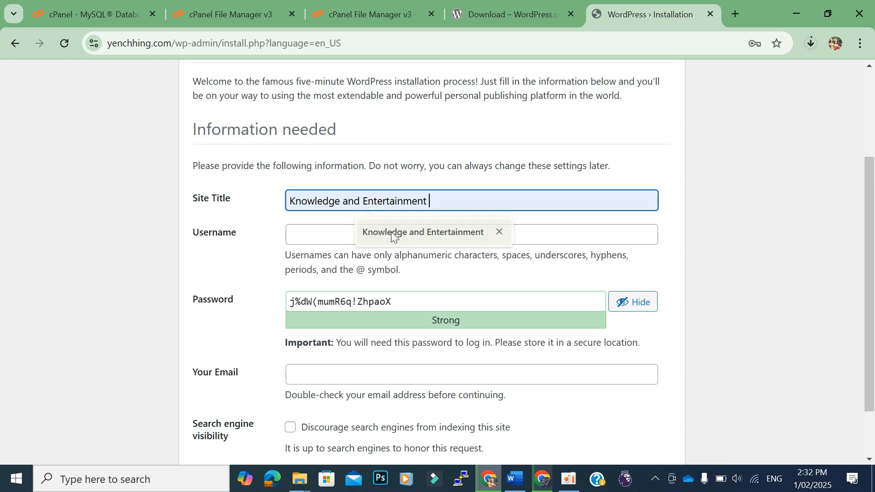
click(307, 234)
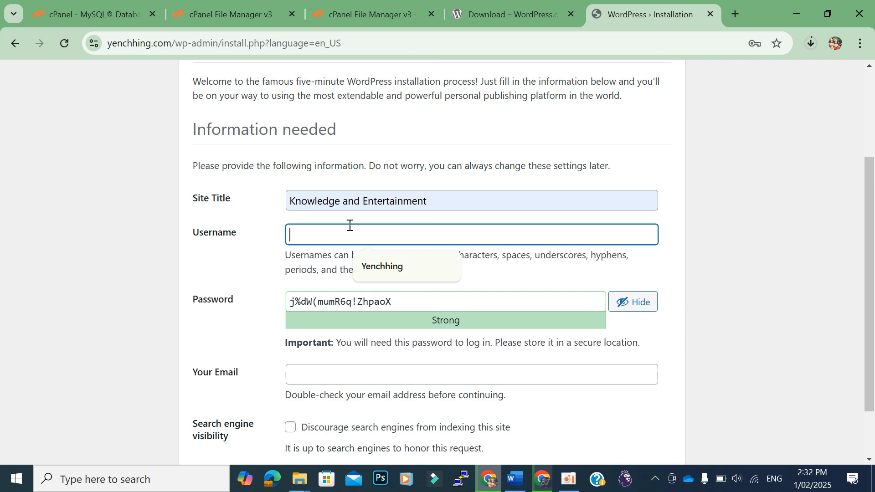
click(384, 266)
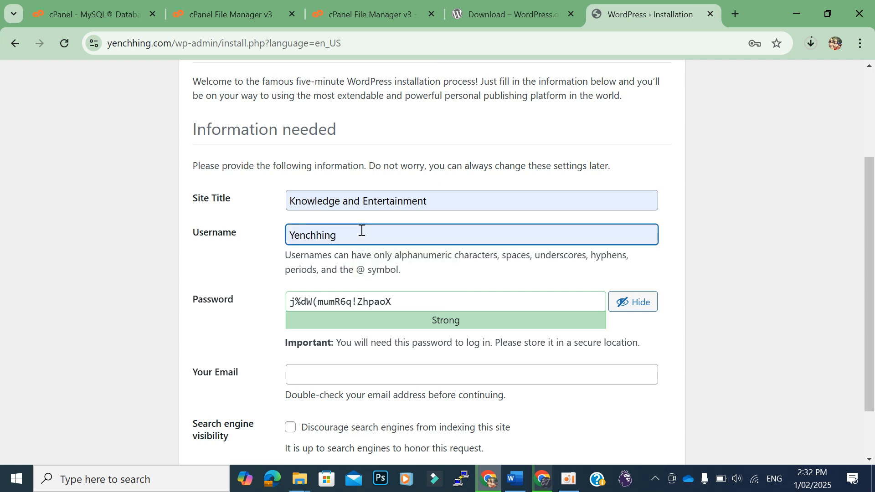
Copy the generated WordPress password and add a third numbered item, Wordpress, below Click Add in the Word notes.
click(399, 301)
drag(400, 301, 261, 305)
key(ctrl+c)
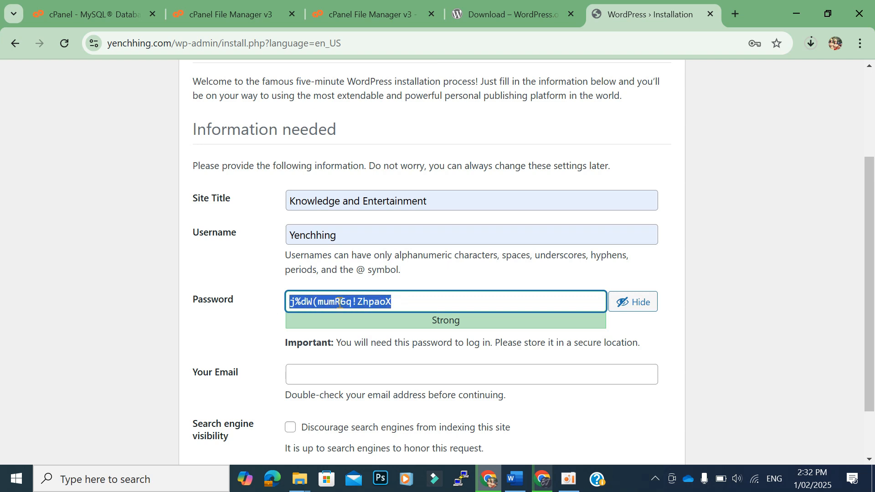
click(515, 478)
click(376, 373)
scroll(317, 345, down, 3)
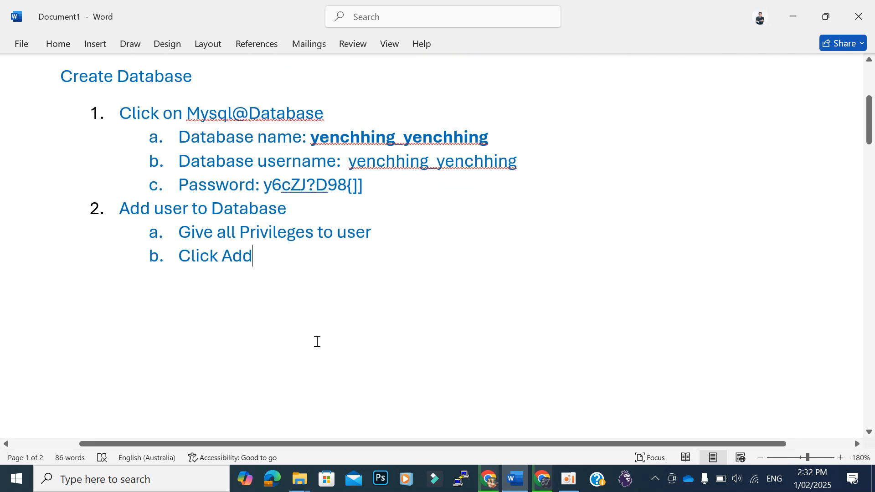
key(Return)
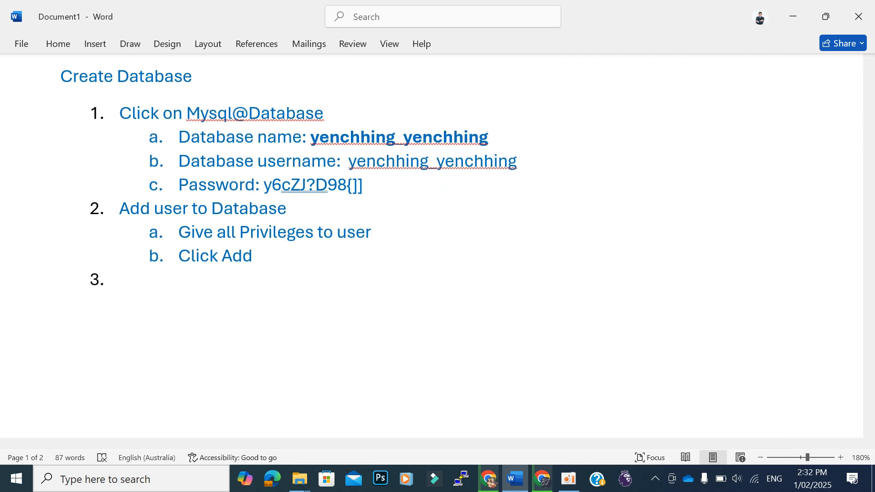
text(Wordpress)
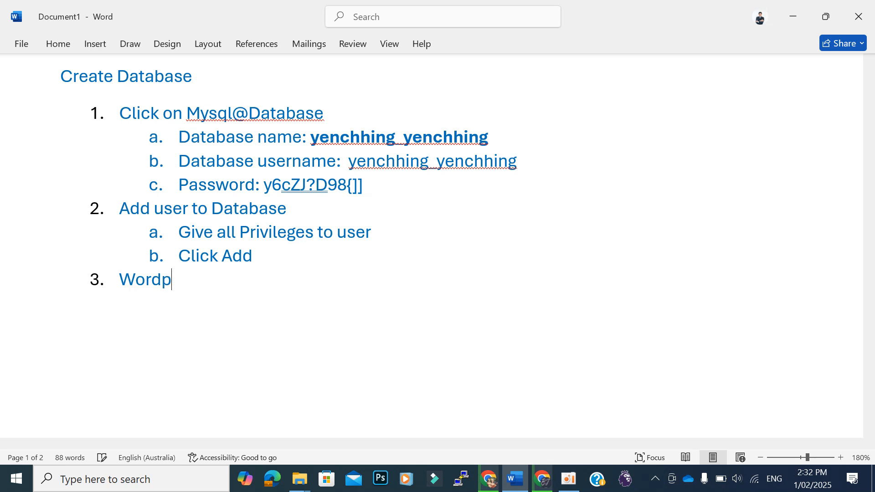
text( suer)
key(BackSpace)
key(BackSpace)
key(BackSpace)
key(BackSpace)
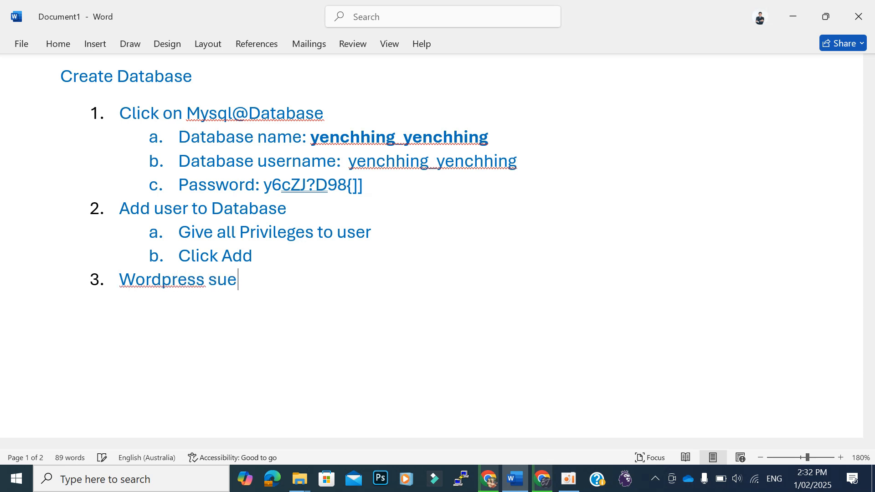
Add a Username: sub-item under Wordpress in the notes and paste the copied account password after it.
key(Return)
key(Tab)
text(username:)
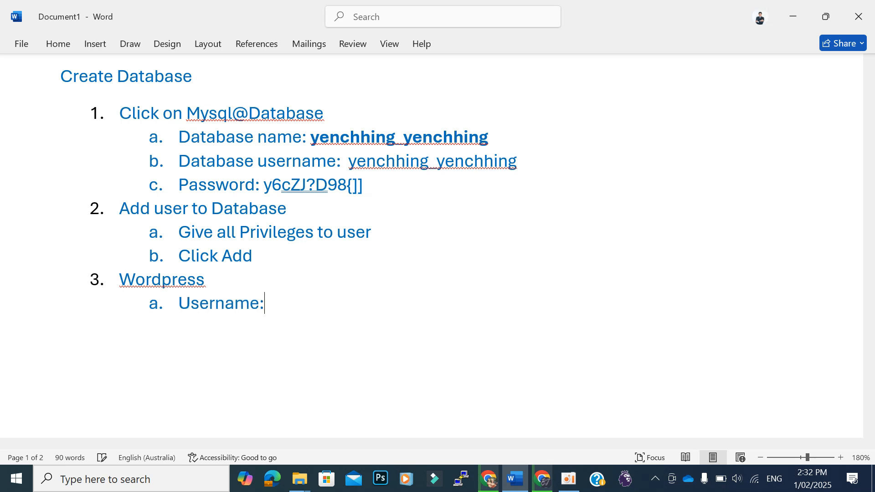
key(ctrl+v)
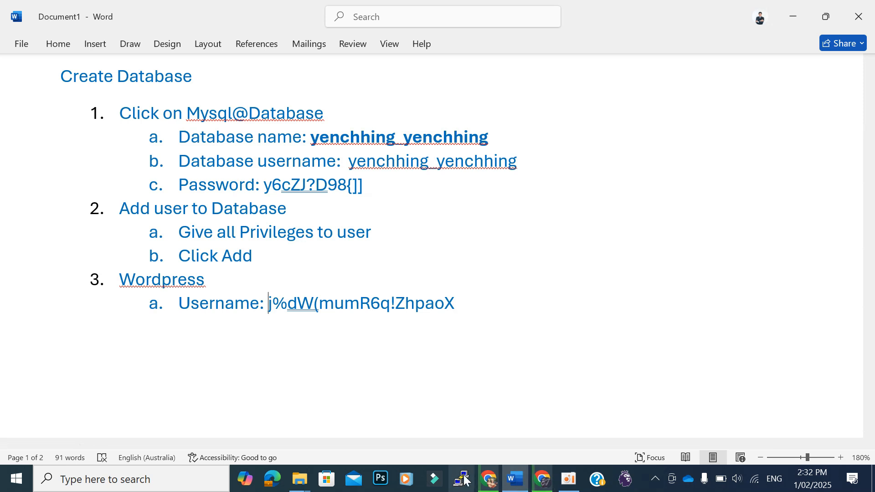
Move the pasted password to its own sub-item and paste the administrator username from the installation form after Username:.
click(488, 479)
click(342, 236)
drag(341, 235, 279, 235)
key(ctrl+c)
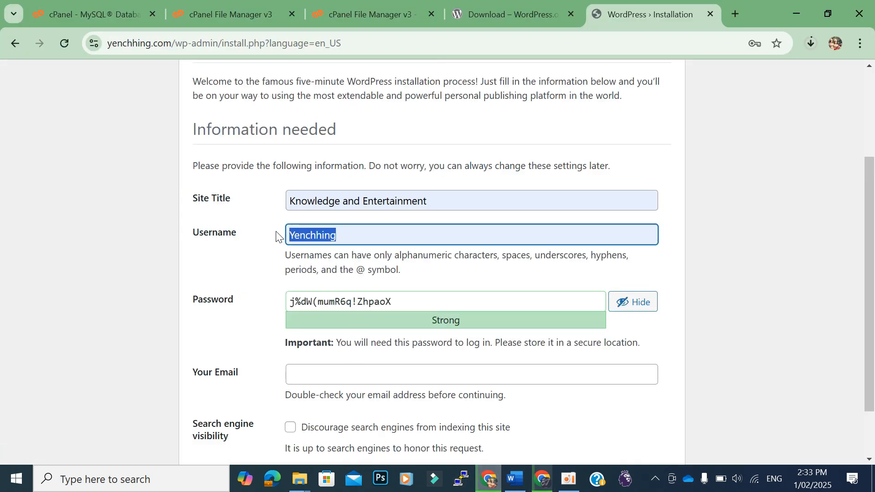
click(514, 479)
click(272, 303)
key(Return)
click(285, 304)
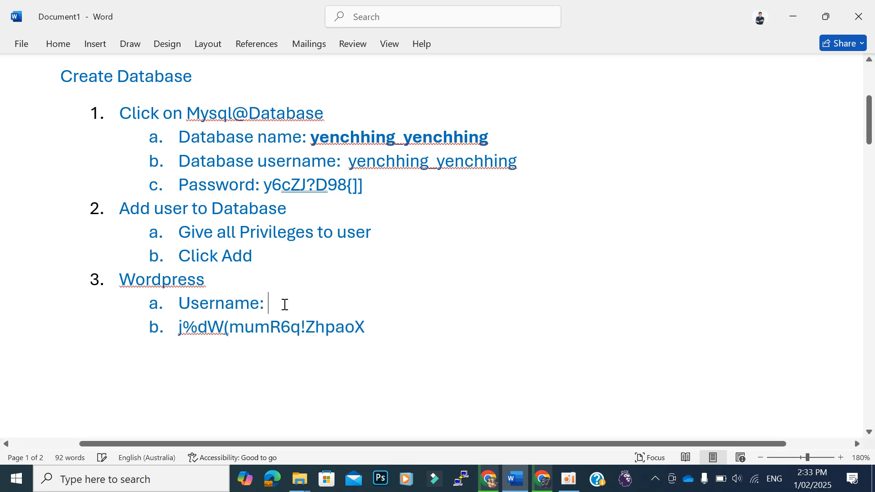
key(ctrl+v)
Label the password sub-item under Wordpress in the notes with PWD:.
click(178, 327)
text(PWD)
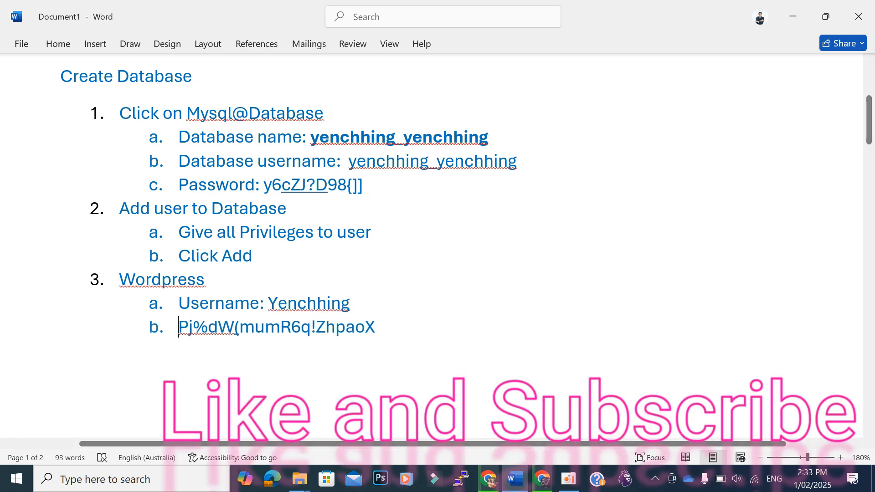
text(:)
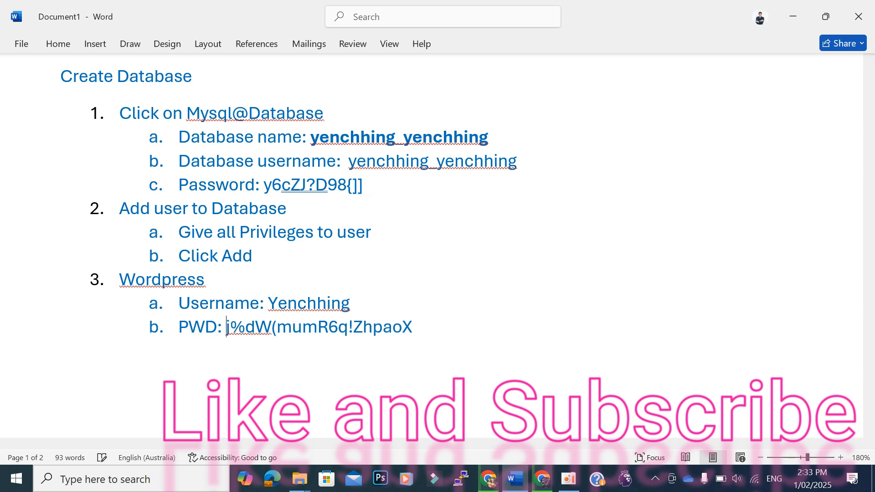
Fill in the administrator's email in the installation form and install WordPress, declining the browser's password update.
click(488, 478)
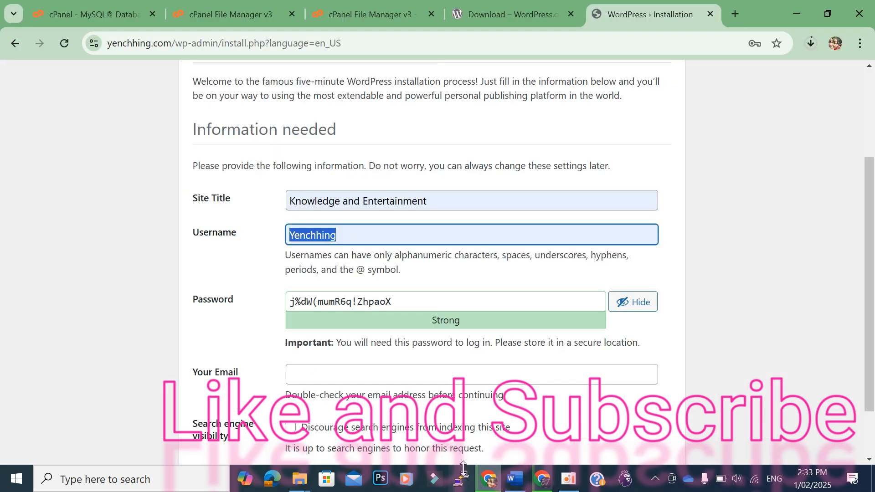
scroll(252, 263, down, 2)
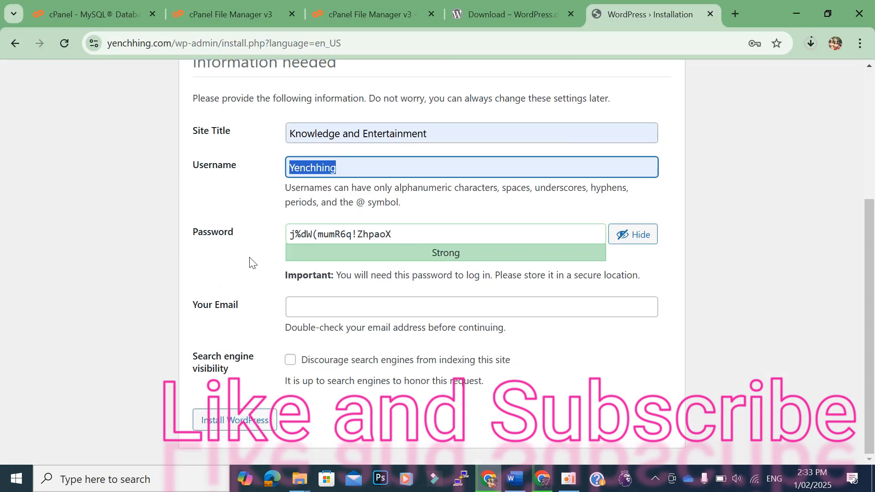
click(307, 313)
click(401, 338)
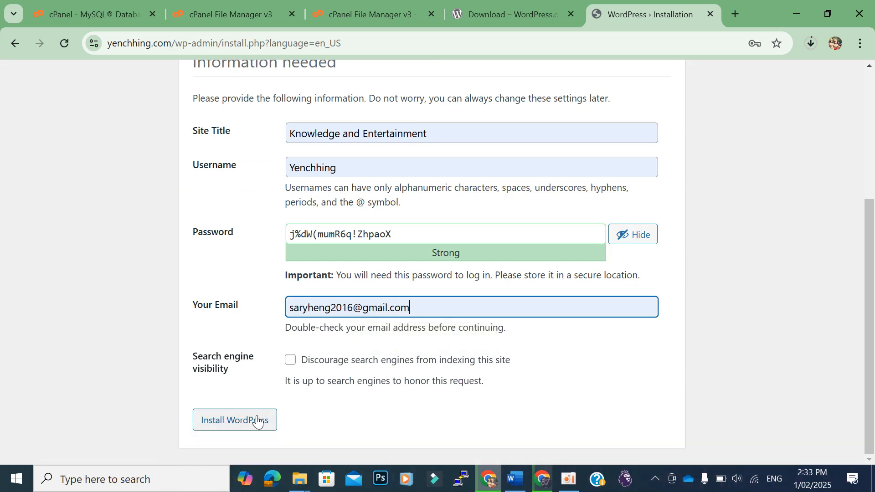
click(235, 421)
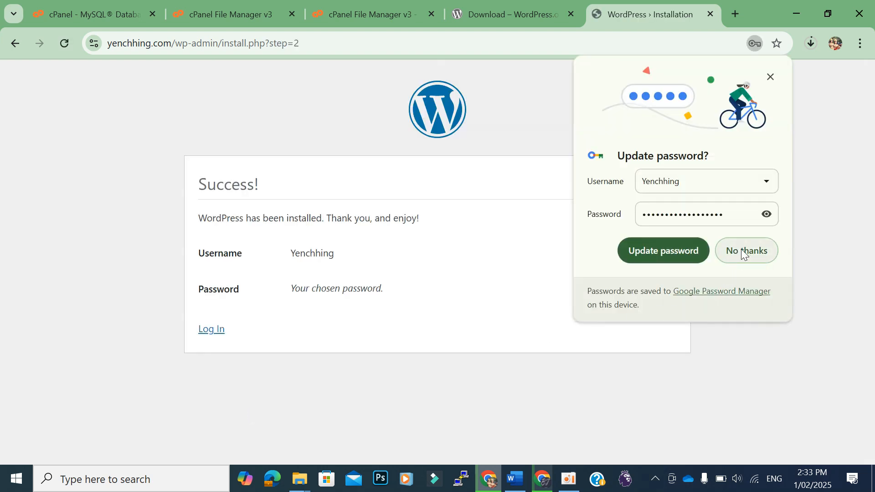
click(742, 251)
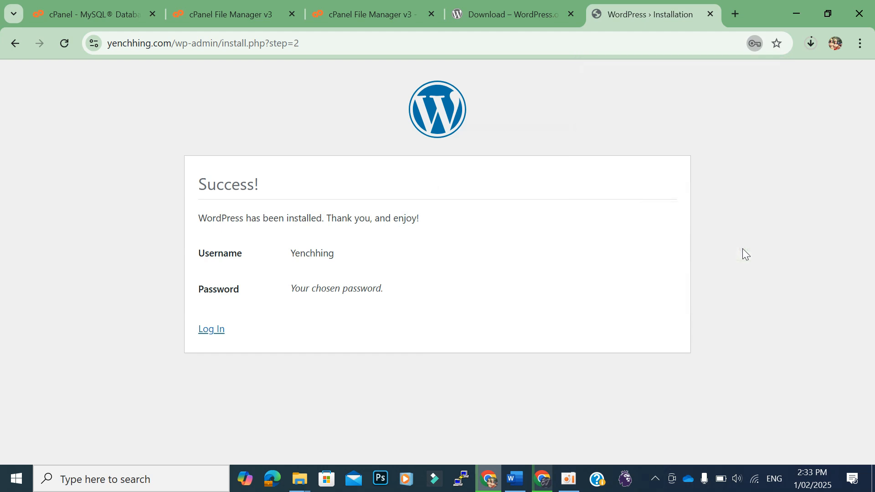
Open the WordPress login page and replace the username with the administrator username copied from the Word notes.
click(210, 330)
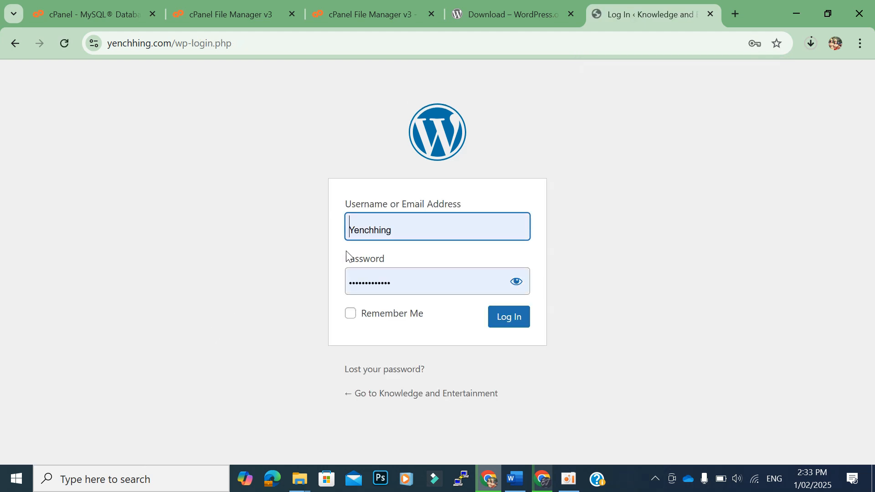
click(515, 479)
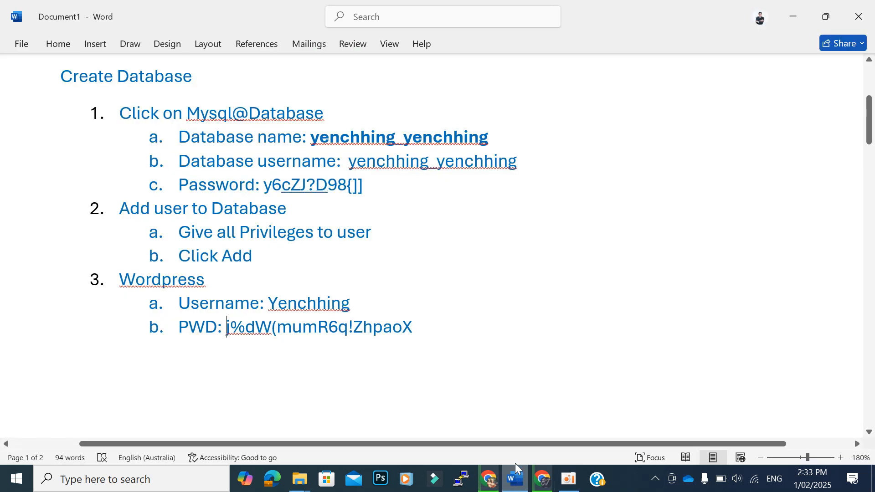
drag(345, 304, 268, 304)
key(ctrl+c)
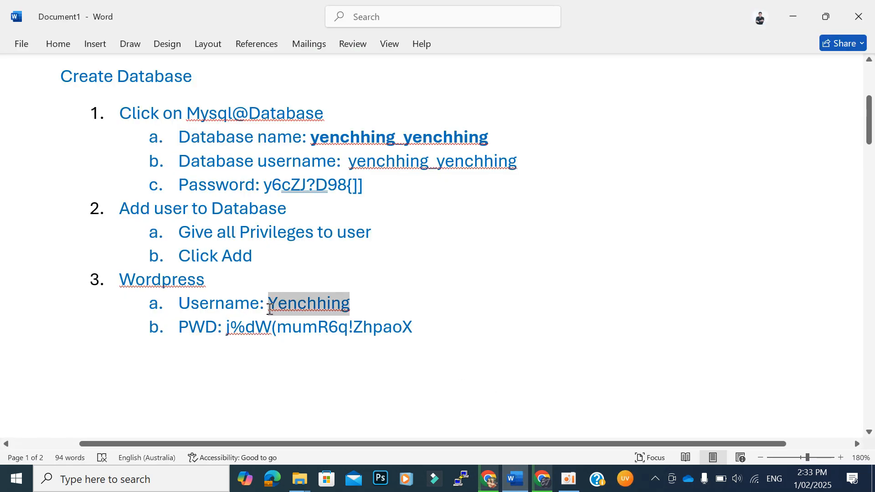
click(789, 23)
drag(404, 228, 349, 232)
drag(442, 224, 329, 230)
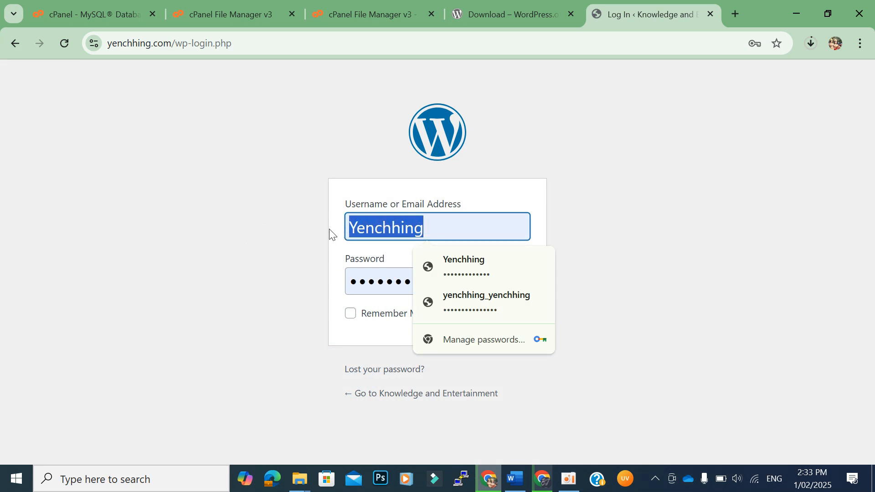
key(ctrl+v)
Replace the password in the WordPress login form with the administrator password copied from the Word notes.
click(515, 479)
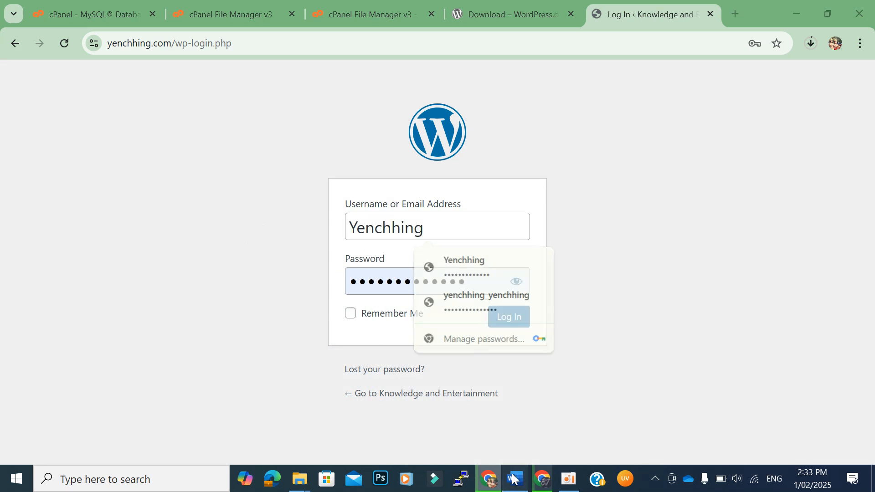
drag(414, 327, 229, 335)
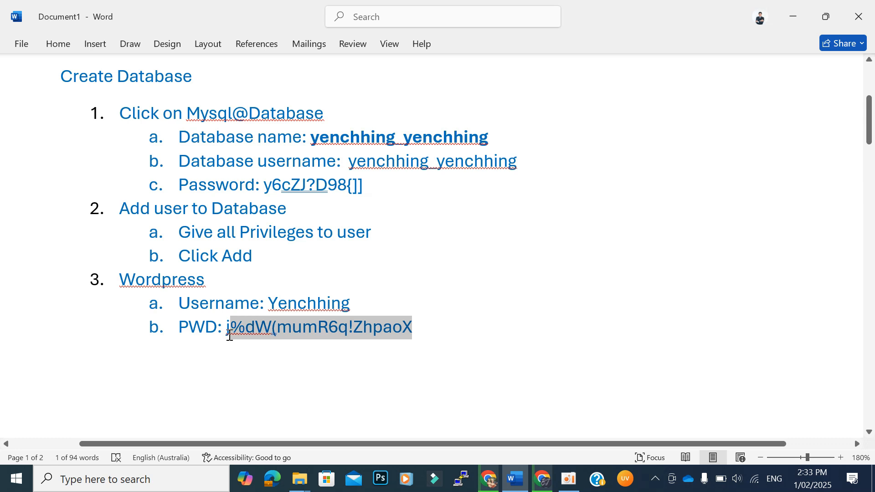
click(793, 16)
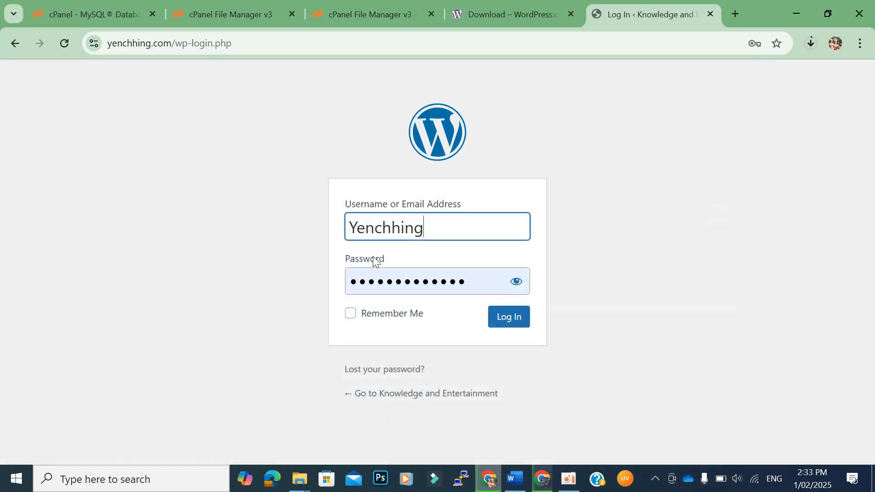
click(467, 274)
drag(478, 279, 305, 283)
key(ctrl+v)
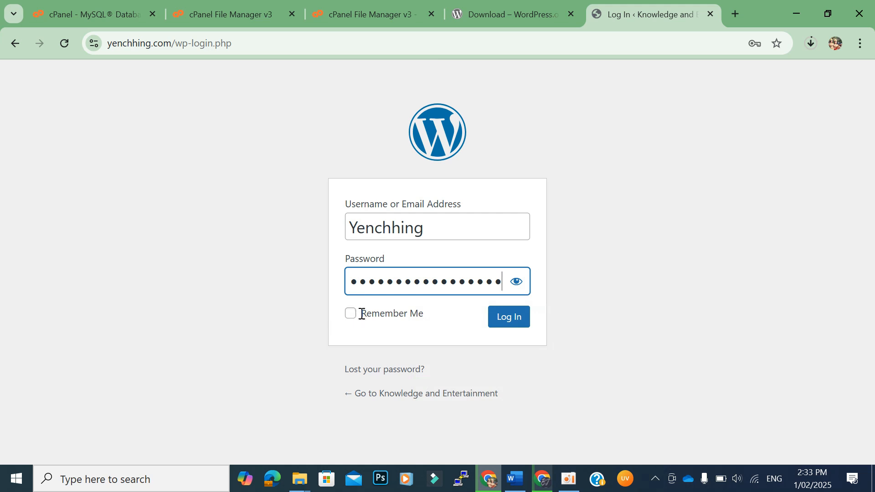
Log in to WordPress, decline the browser's password update, and look over the dashboard.
click(512, 322)
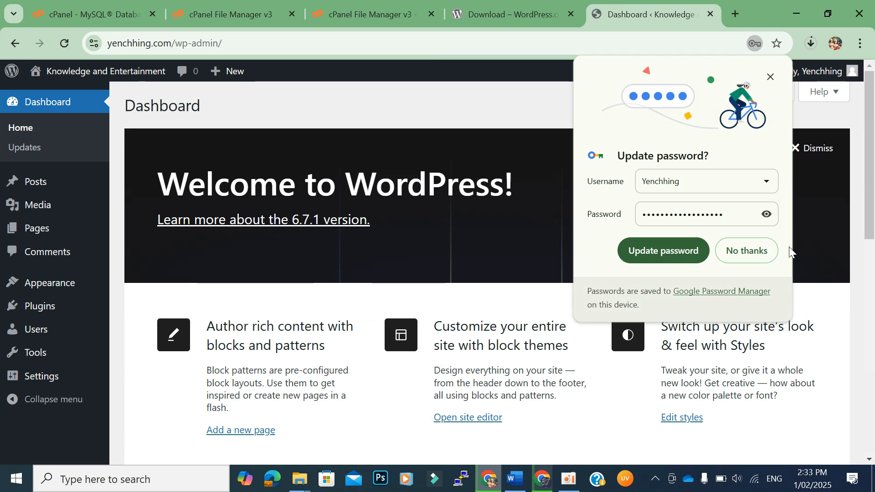
click(738, 250)
scroll(162, 246, down, 2)
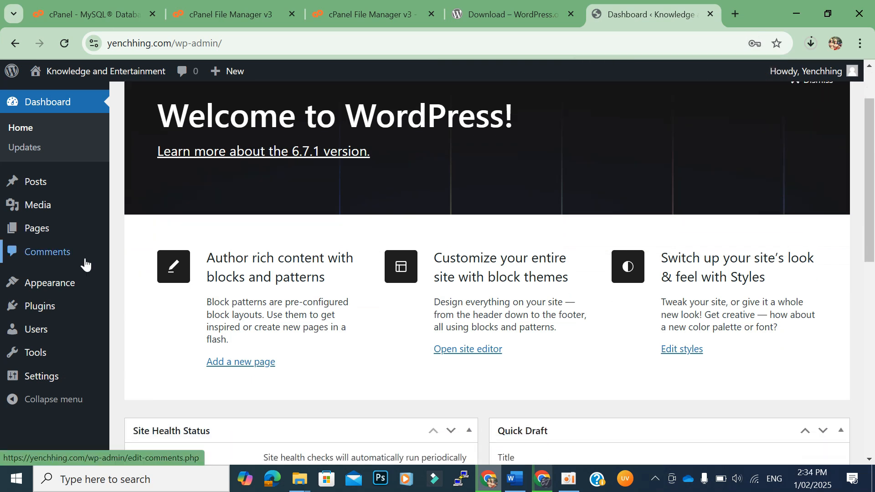
scroll(53, 205, down, 3)
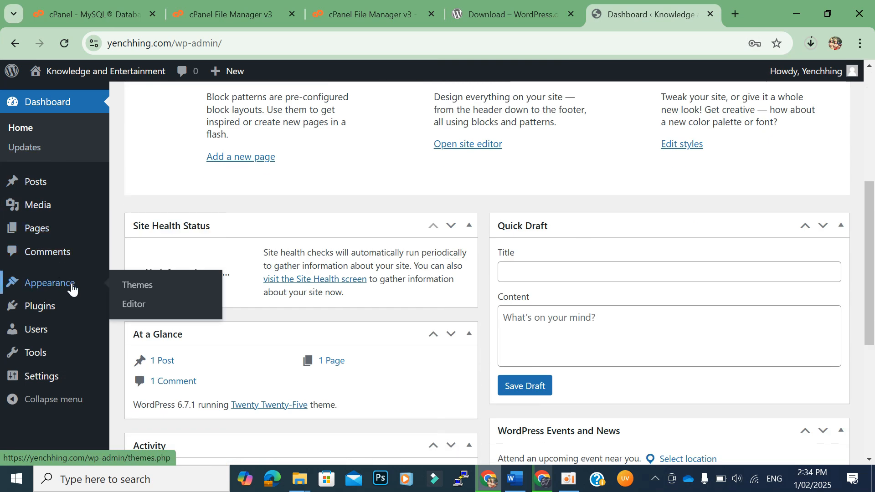
scroll(80, 245, up, 4)
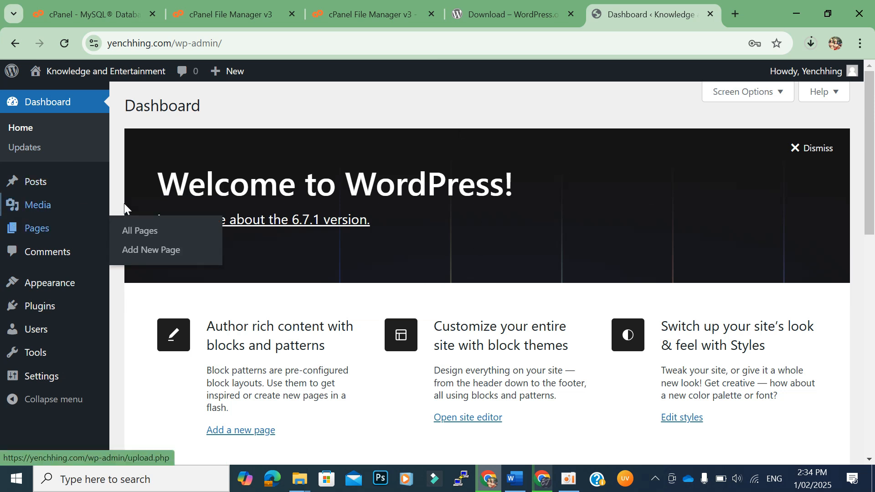
View the live Knowledge and Entertainment site from the dashboard and return to the dashboard.
mouse_move(92, 72)
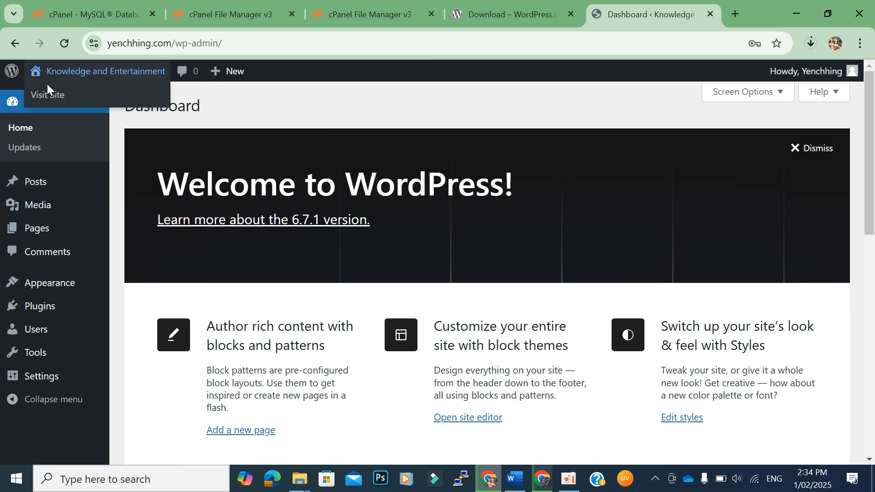
click(46, 98)
drag(75, 107, 269, 121)
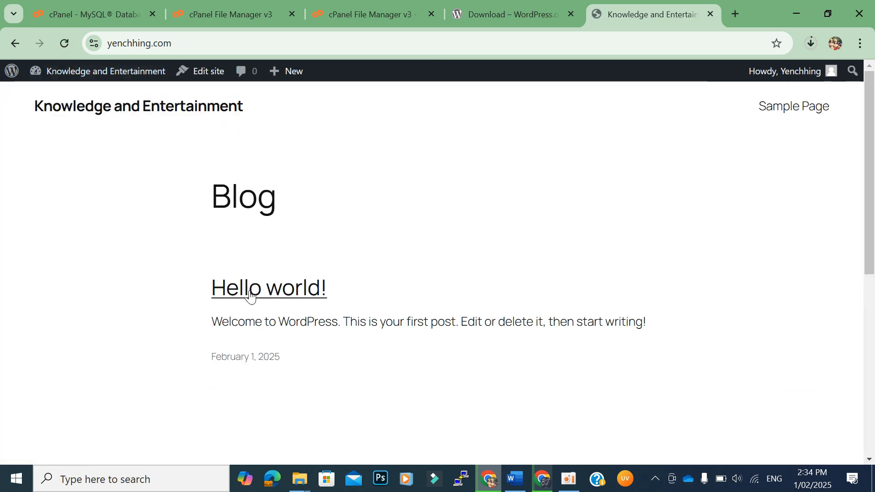
mouse_move(68, 71)
click(48, 96)
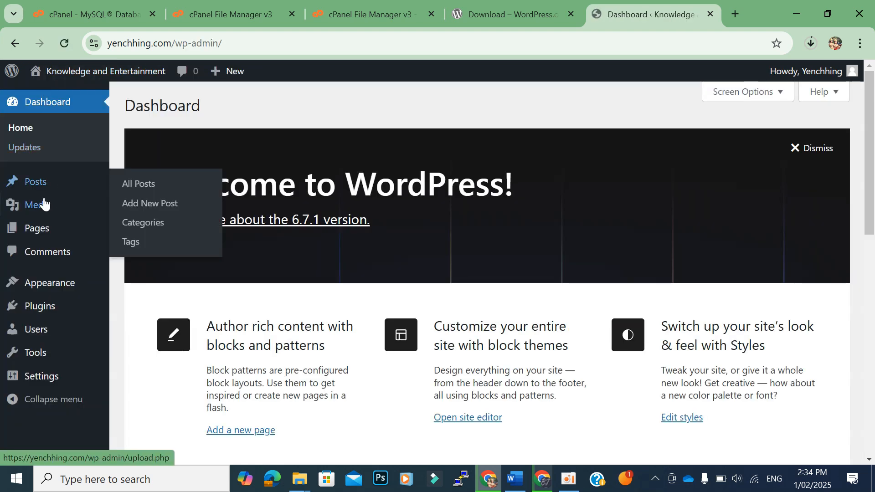
Add a new post from the site's posts list and title it Welcome Everyone!
mouse_move(32, 237)
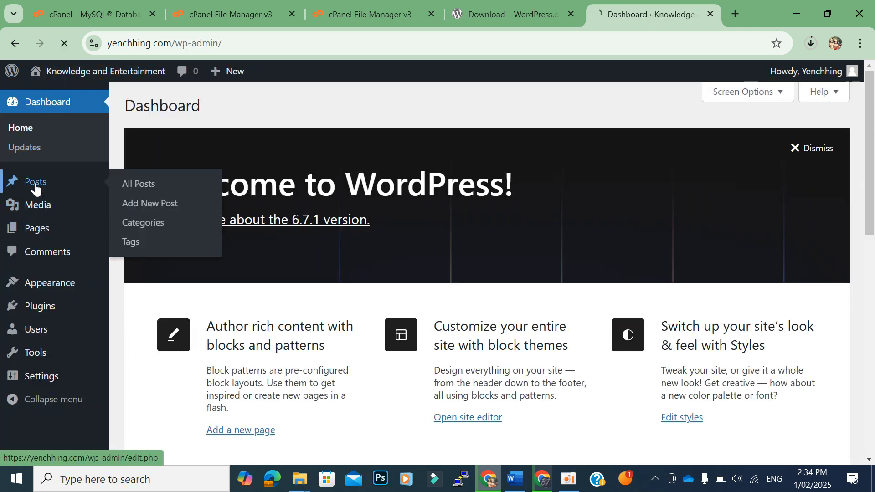
click(35, 187)
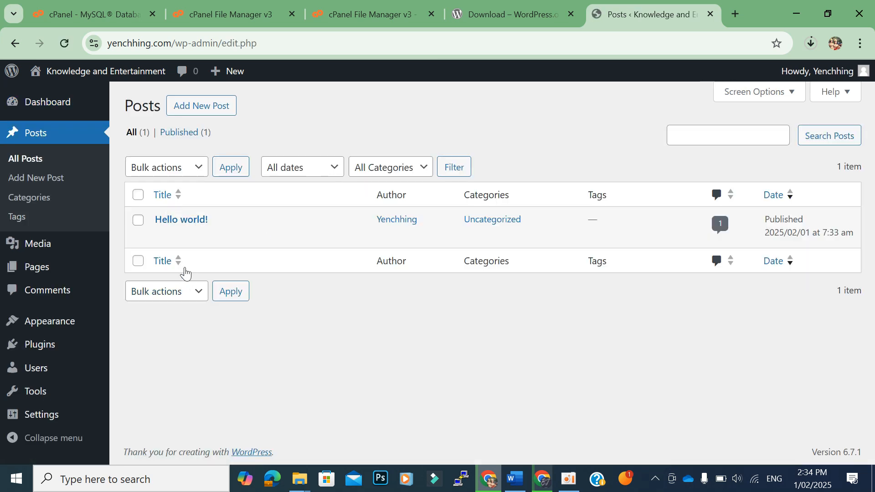
click(10, 180)
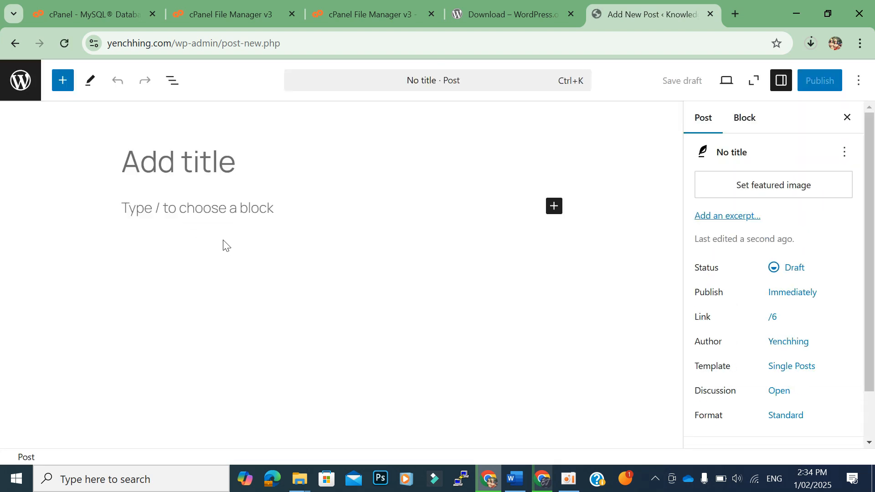
text(Welcome Everyone)
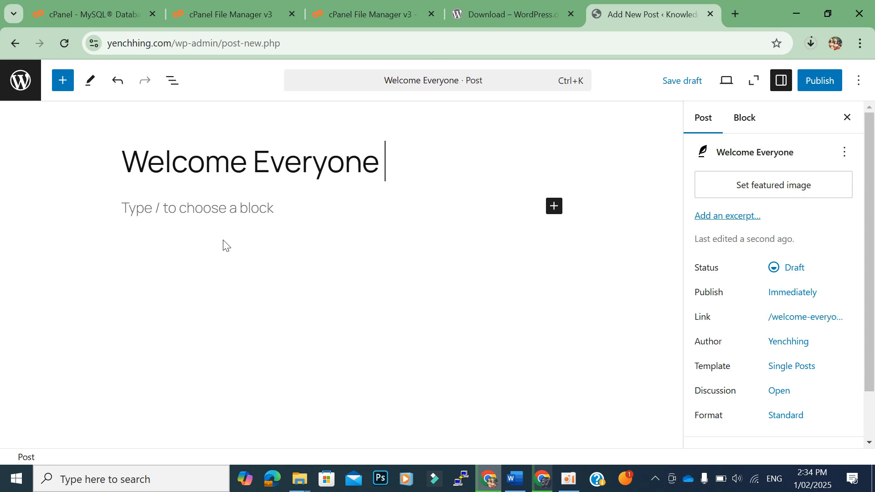
text(!)
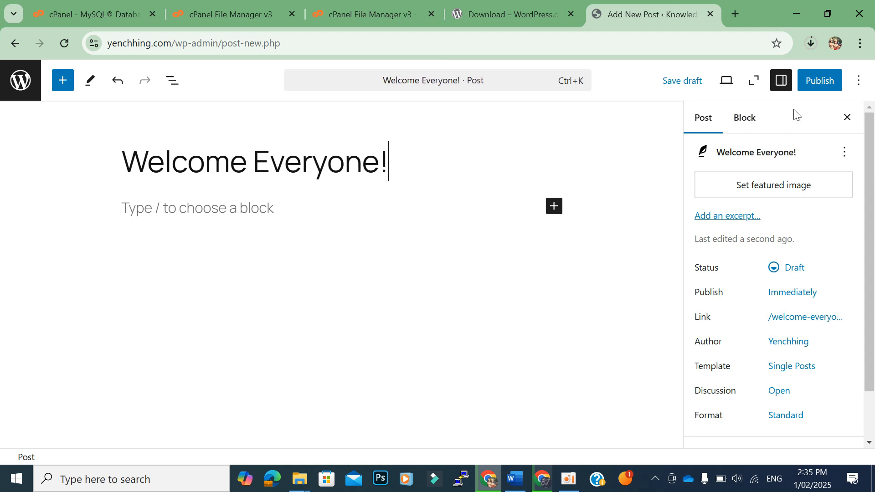
Publish the Welcome Everyone! post and view it on the live site.
click(817, 81)
click(815, 84)
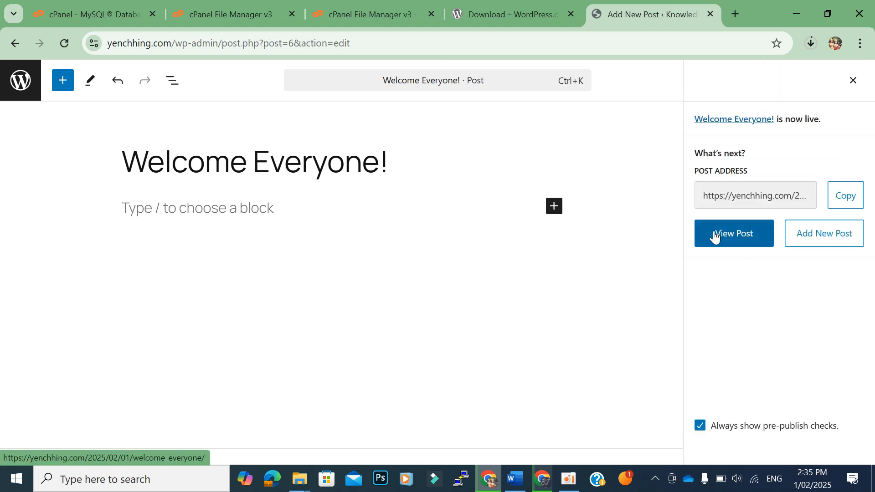
click(736, 236)
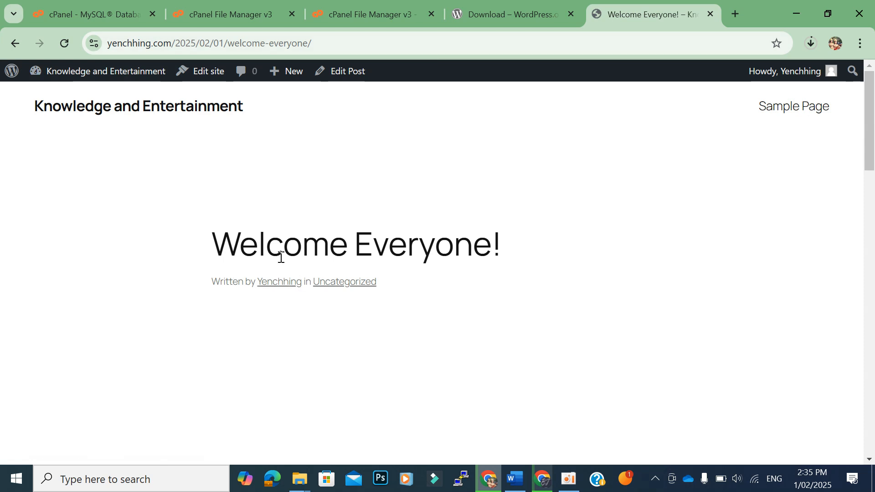
drag(248, 242, 464, 241)
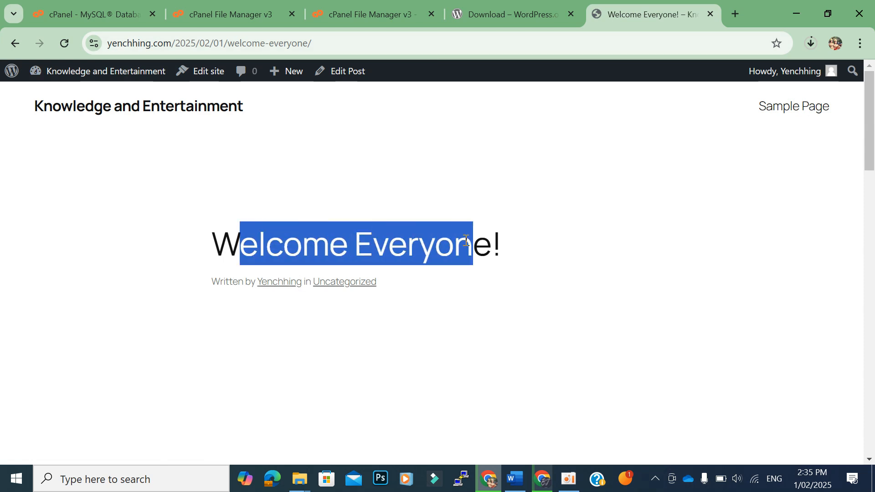